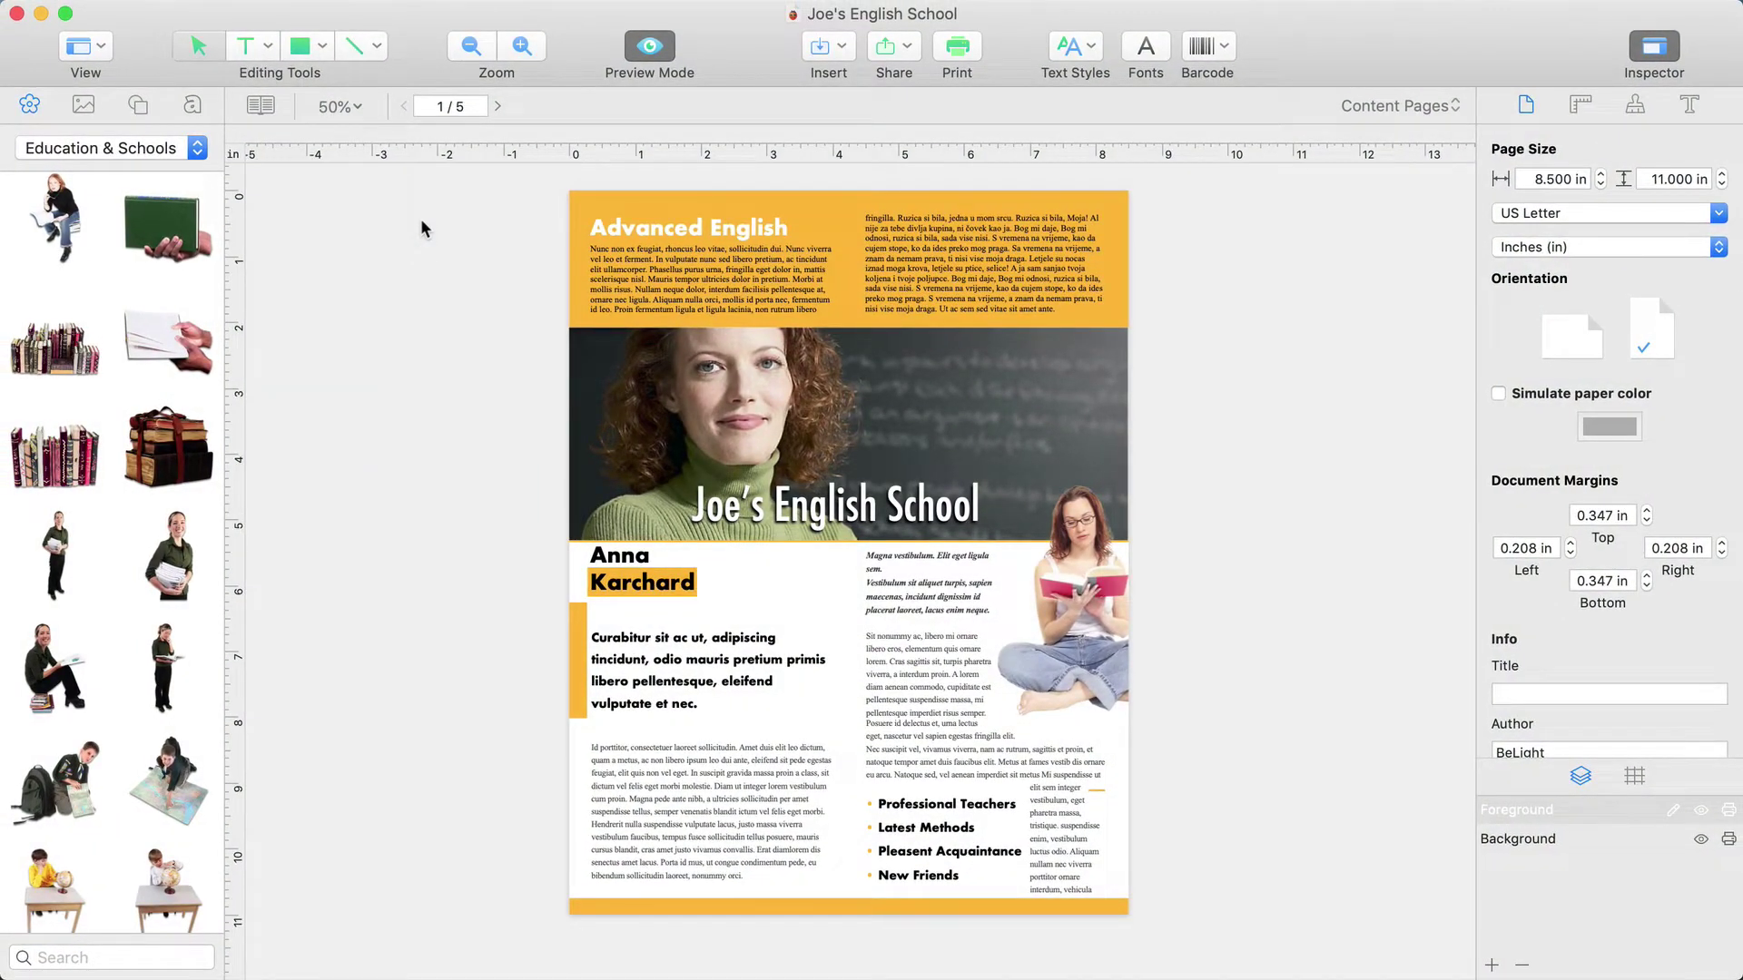
Page through the flyer's Business English, TOEFL Preparation, Conversation Club and American Culture pages
{"action": "left_click", "coordinate": [499, 105]}
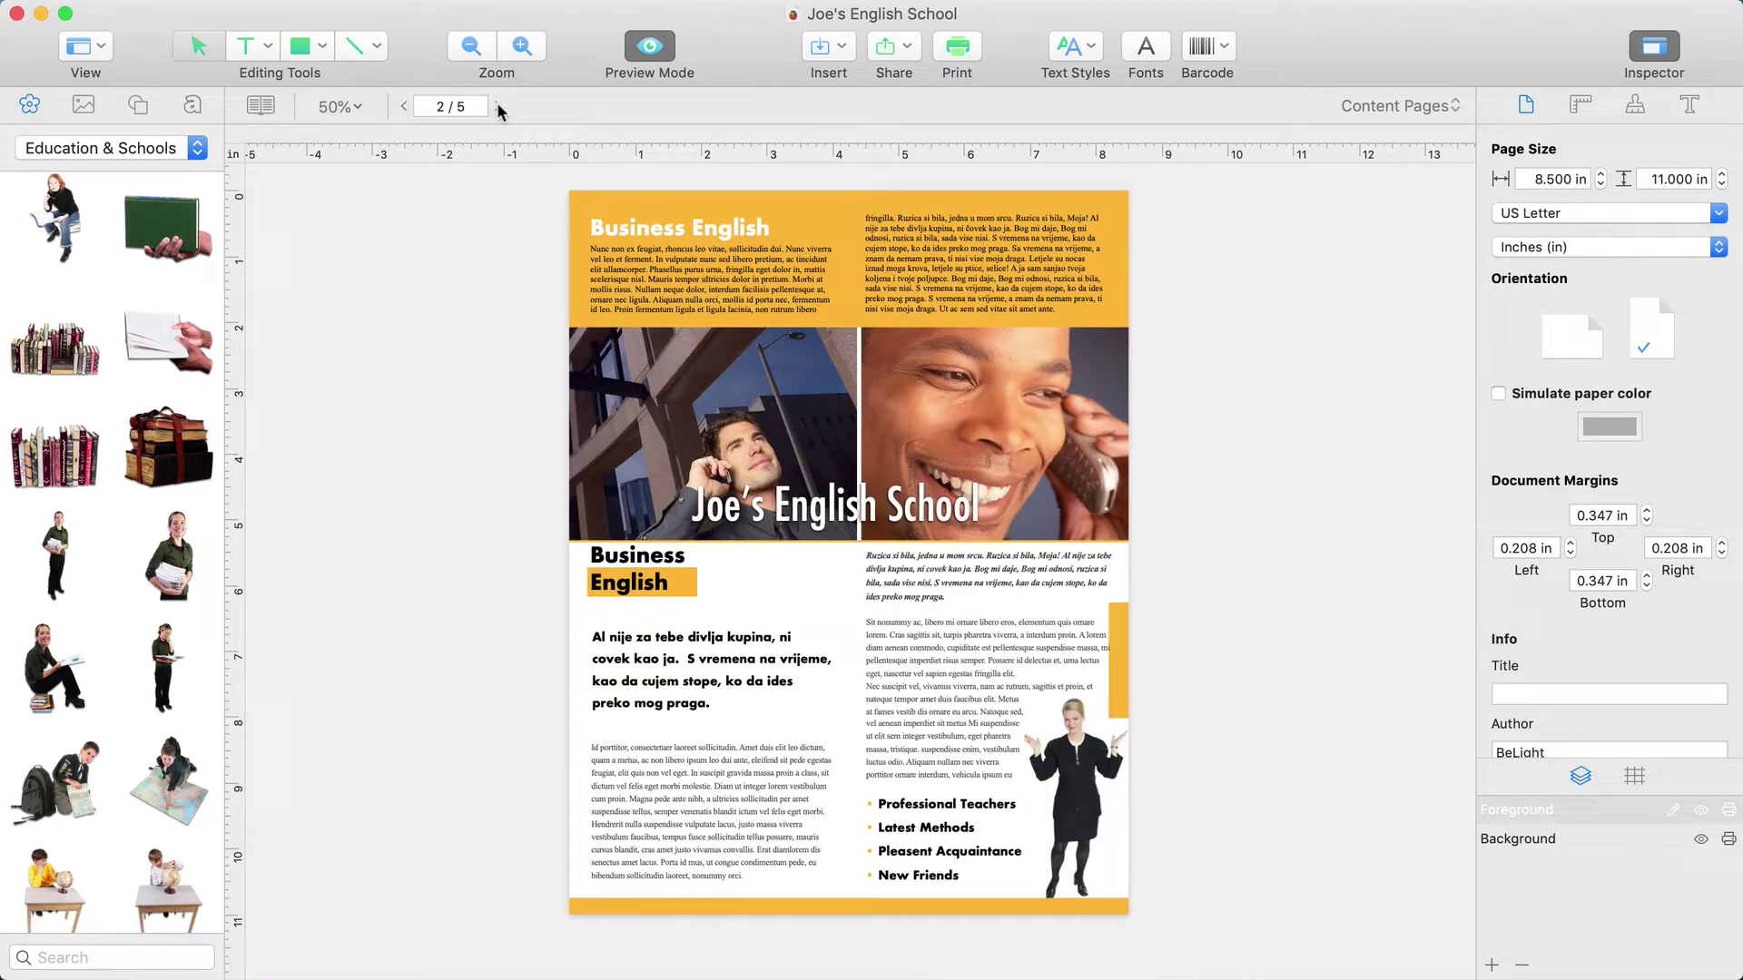
{"action": "left_click", "coordinate": [498, 106]}
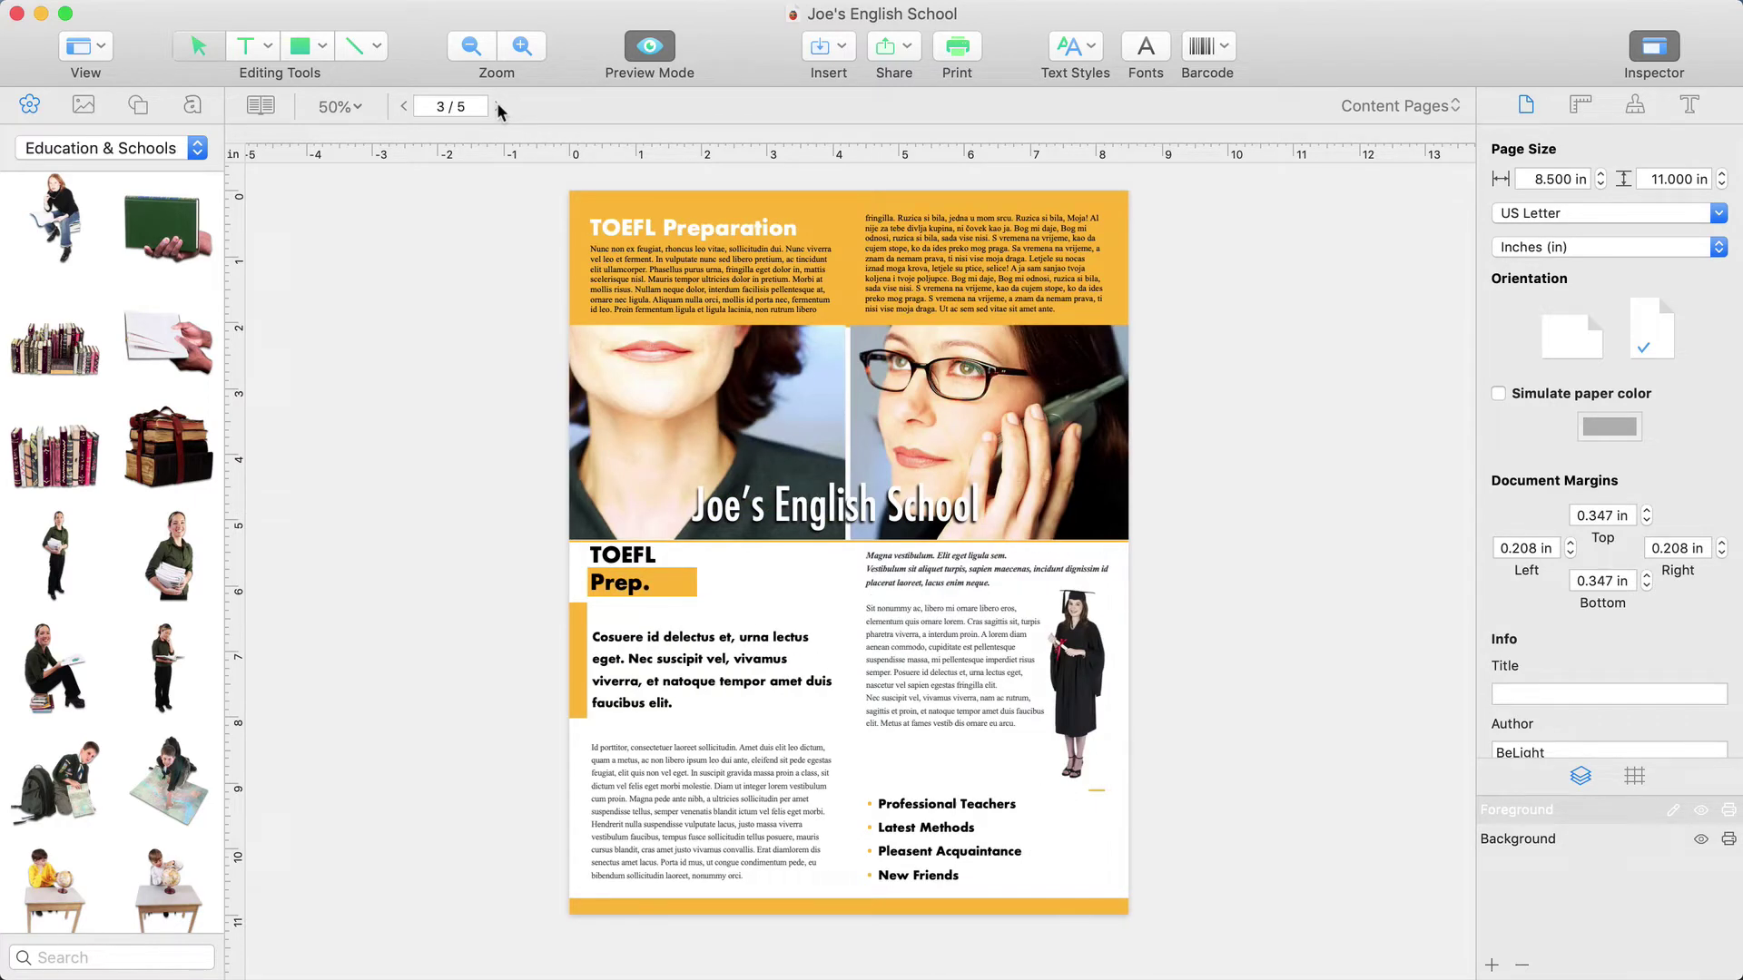
{"action": "left_click", "coordinate": [497, 106]}
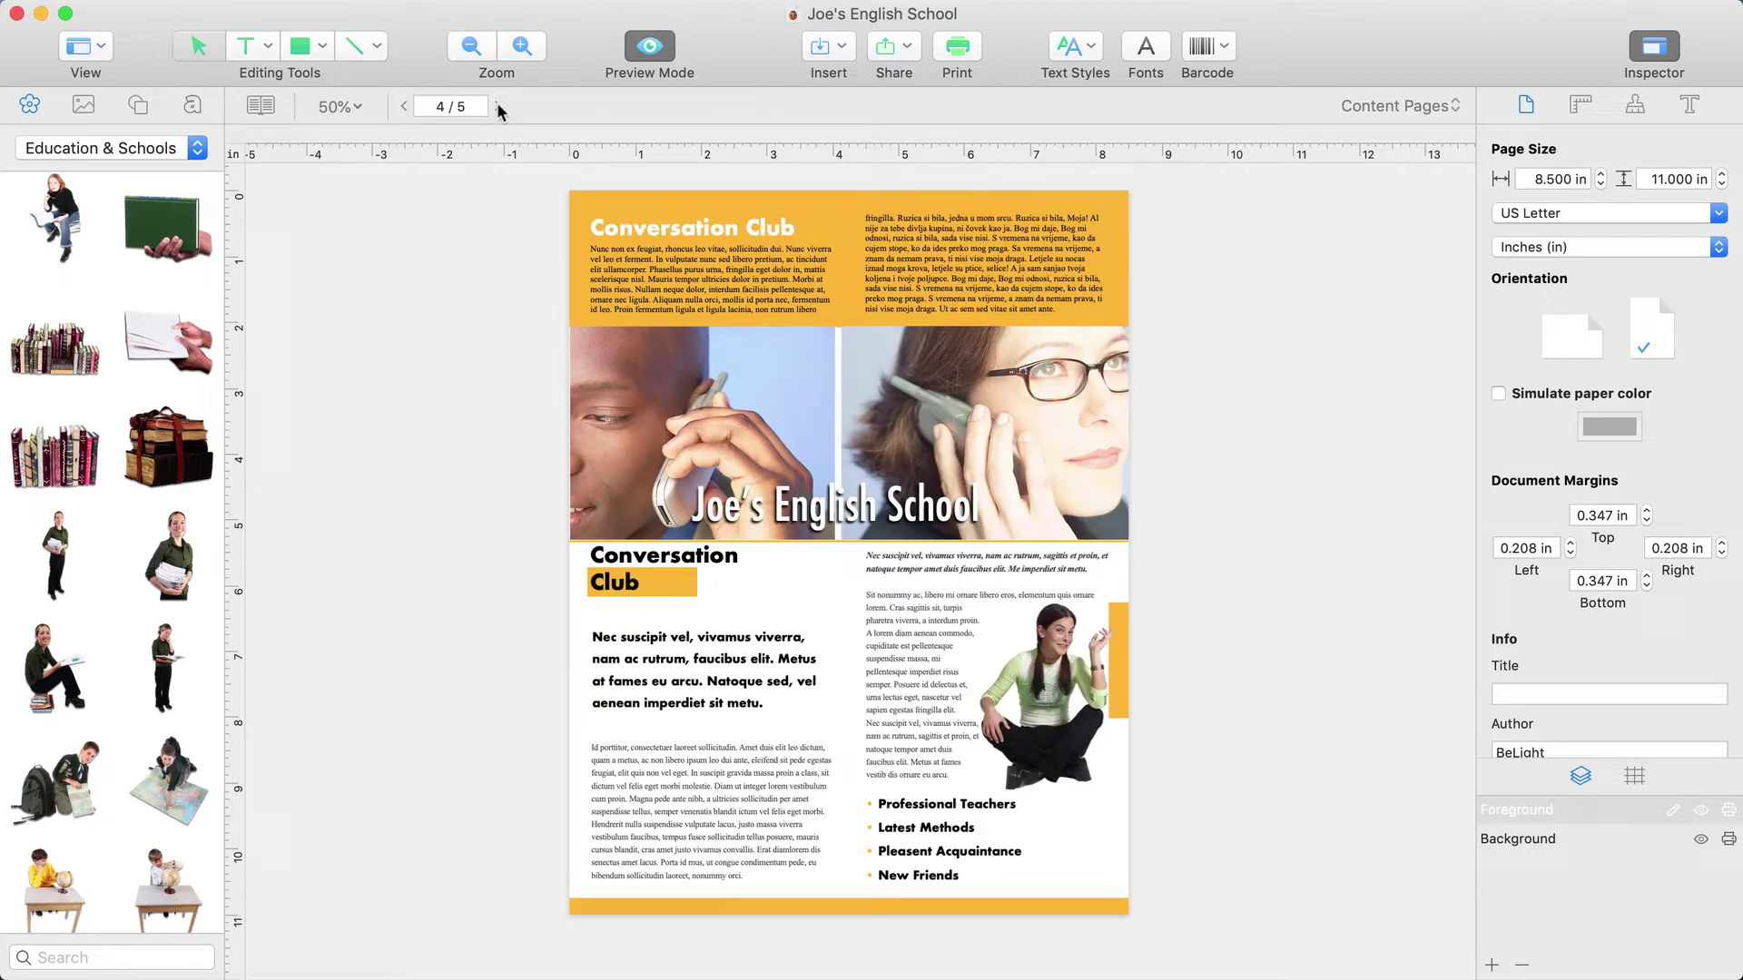
{"action": "left_click", "coordinate": [498, 106]}
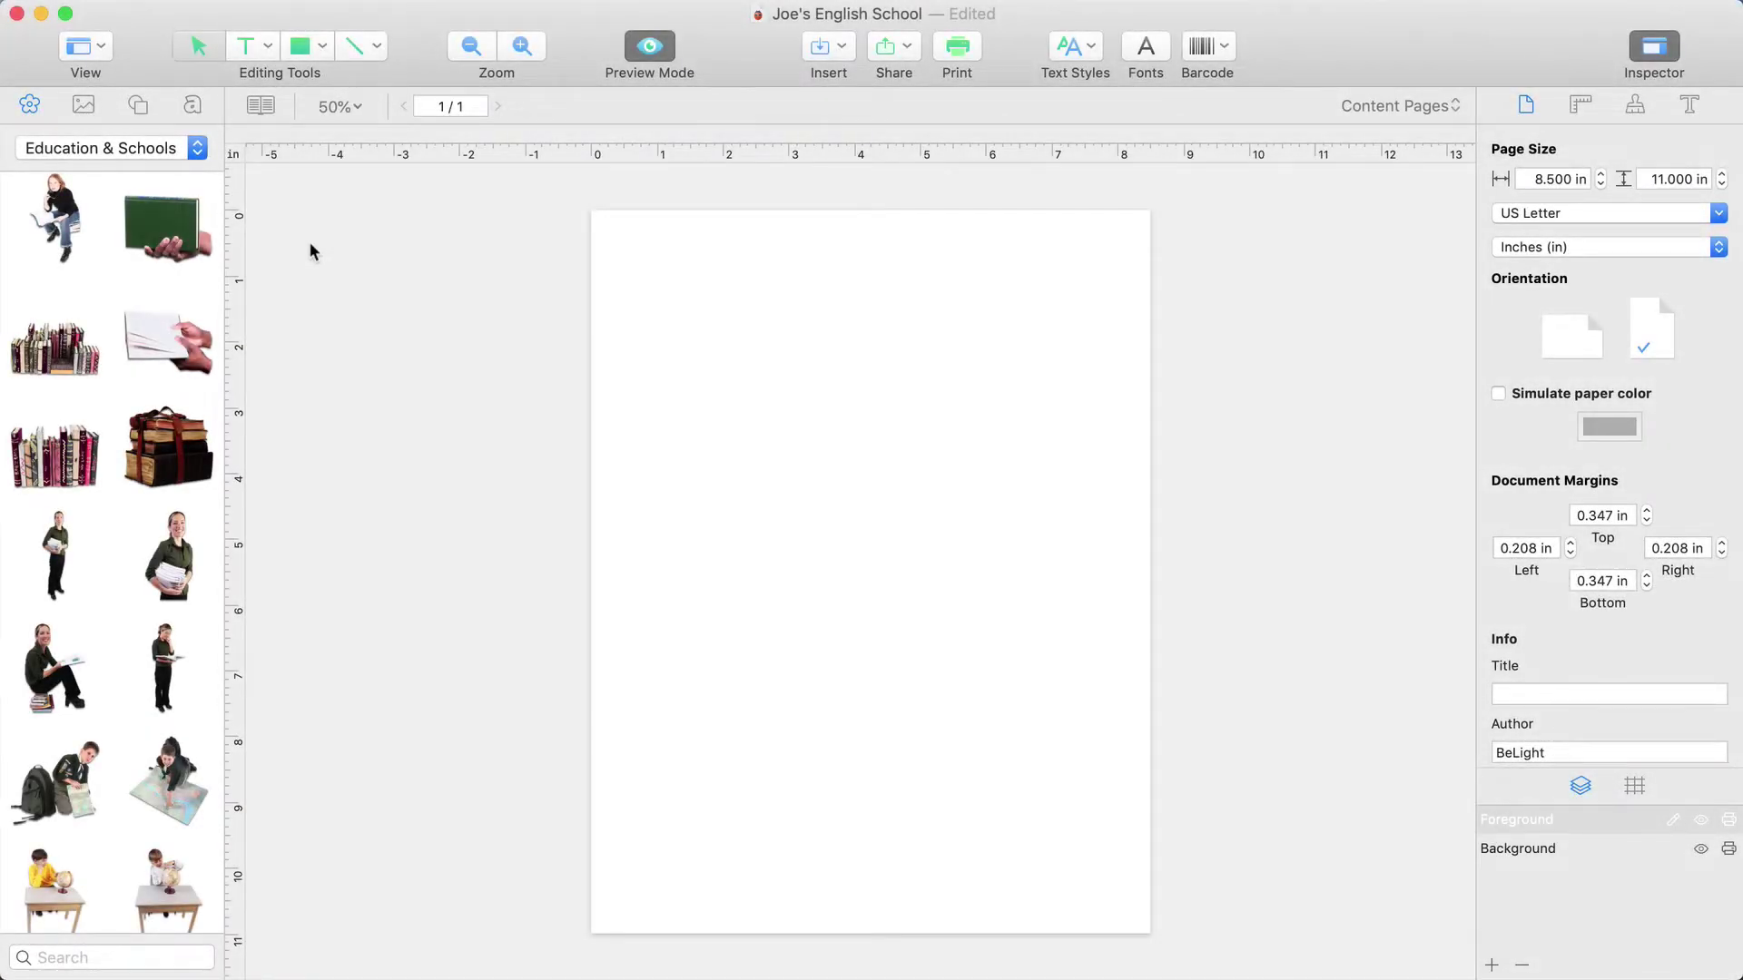
Add four blank pages so the document has five pages
{"action": "left_click", "coordinate": [260, 106]}
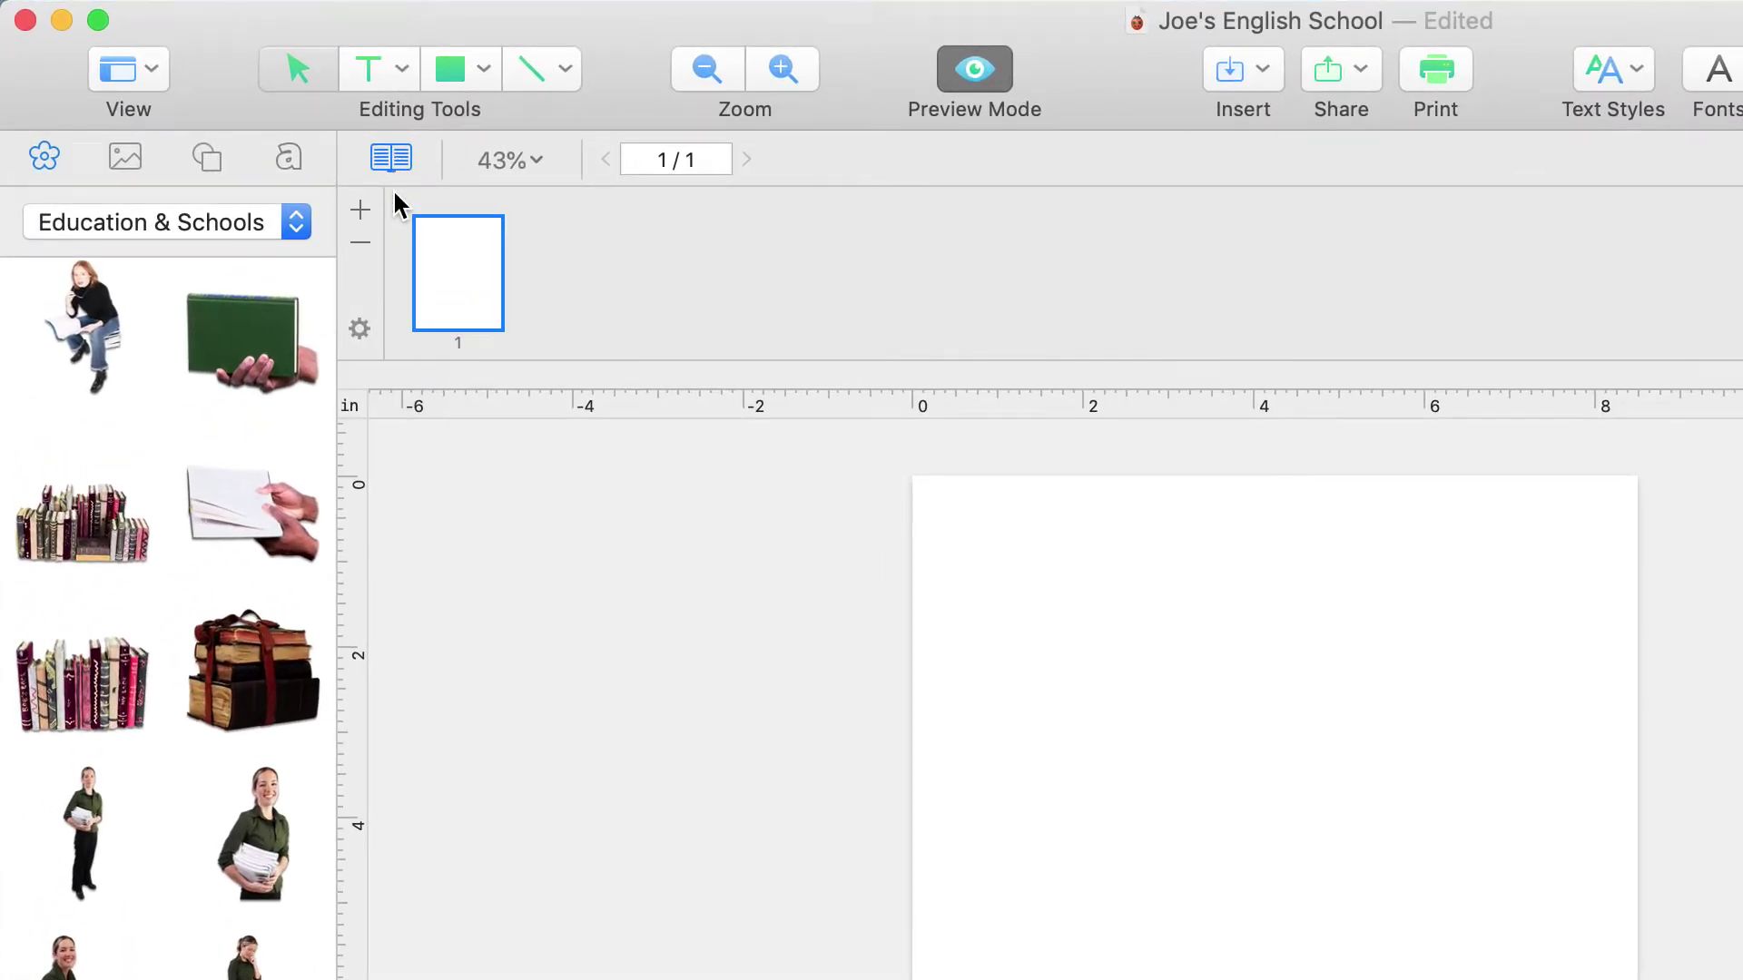
{"action": "left_click", "coordinate": [360, 208]}
{"action": "left_click", "coordinate": [360, 208]}
{"action": "left_click", "coordinate": [361, 208]}
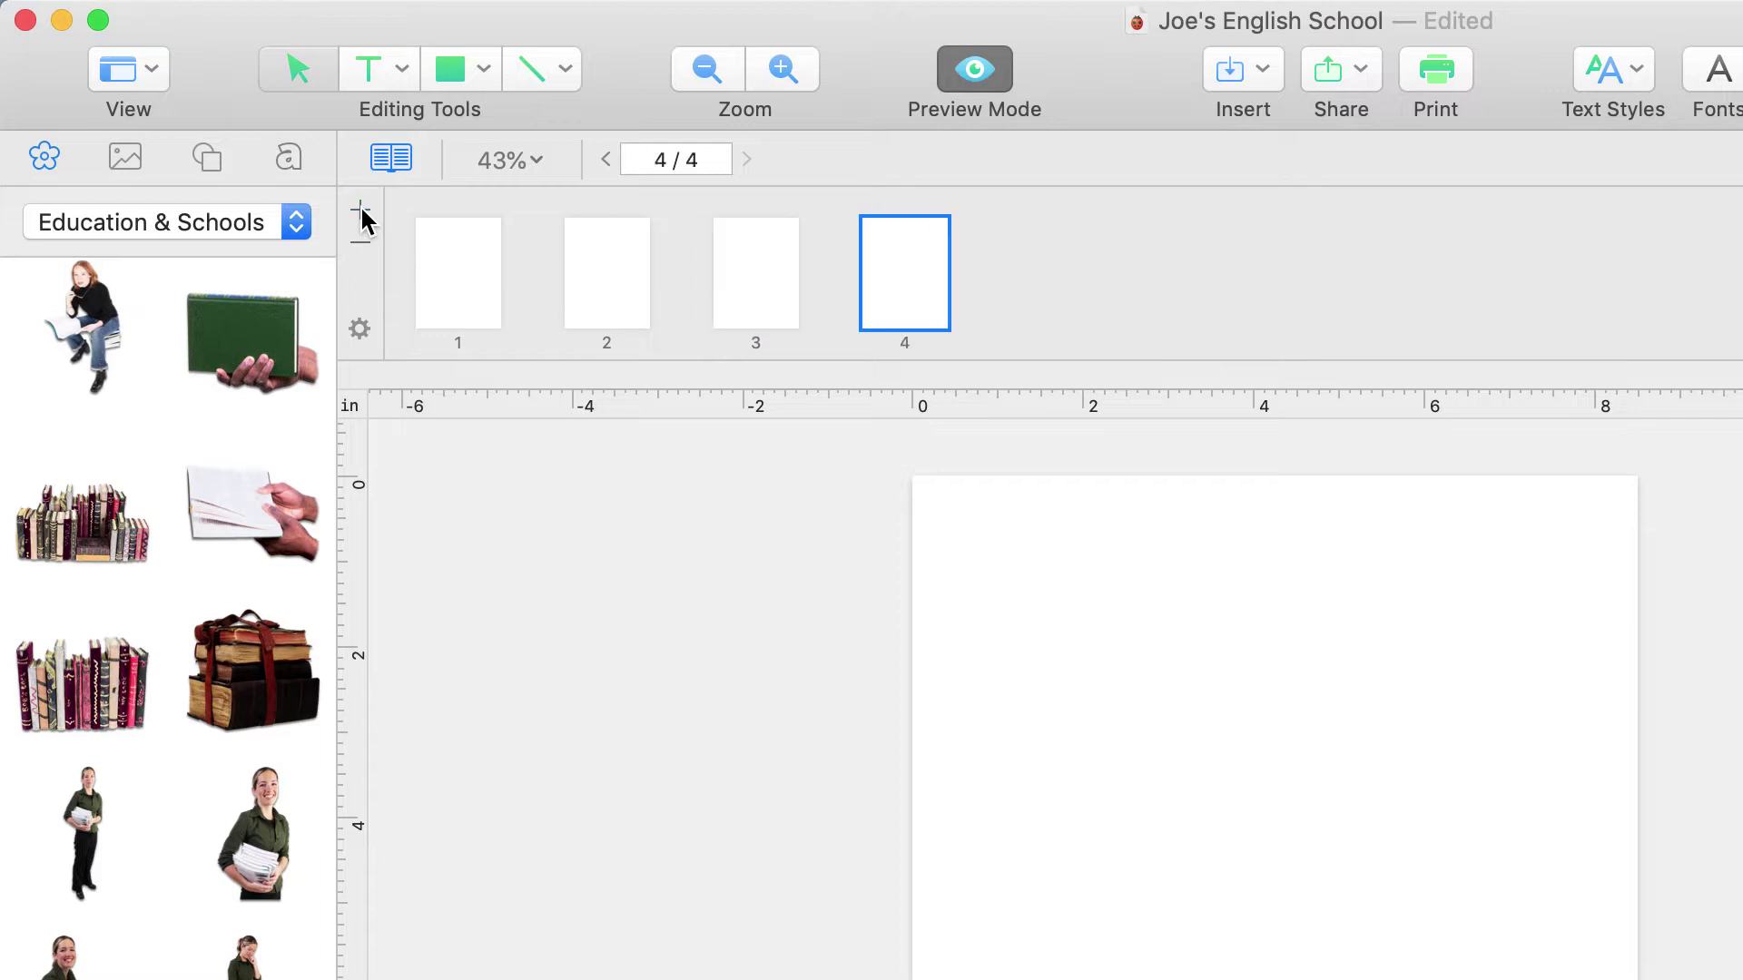
{"action": "left_click", "coordinate": [360, 209]}
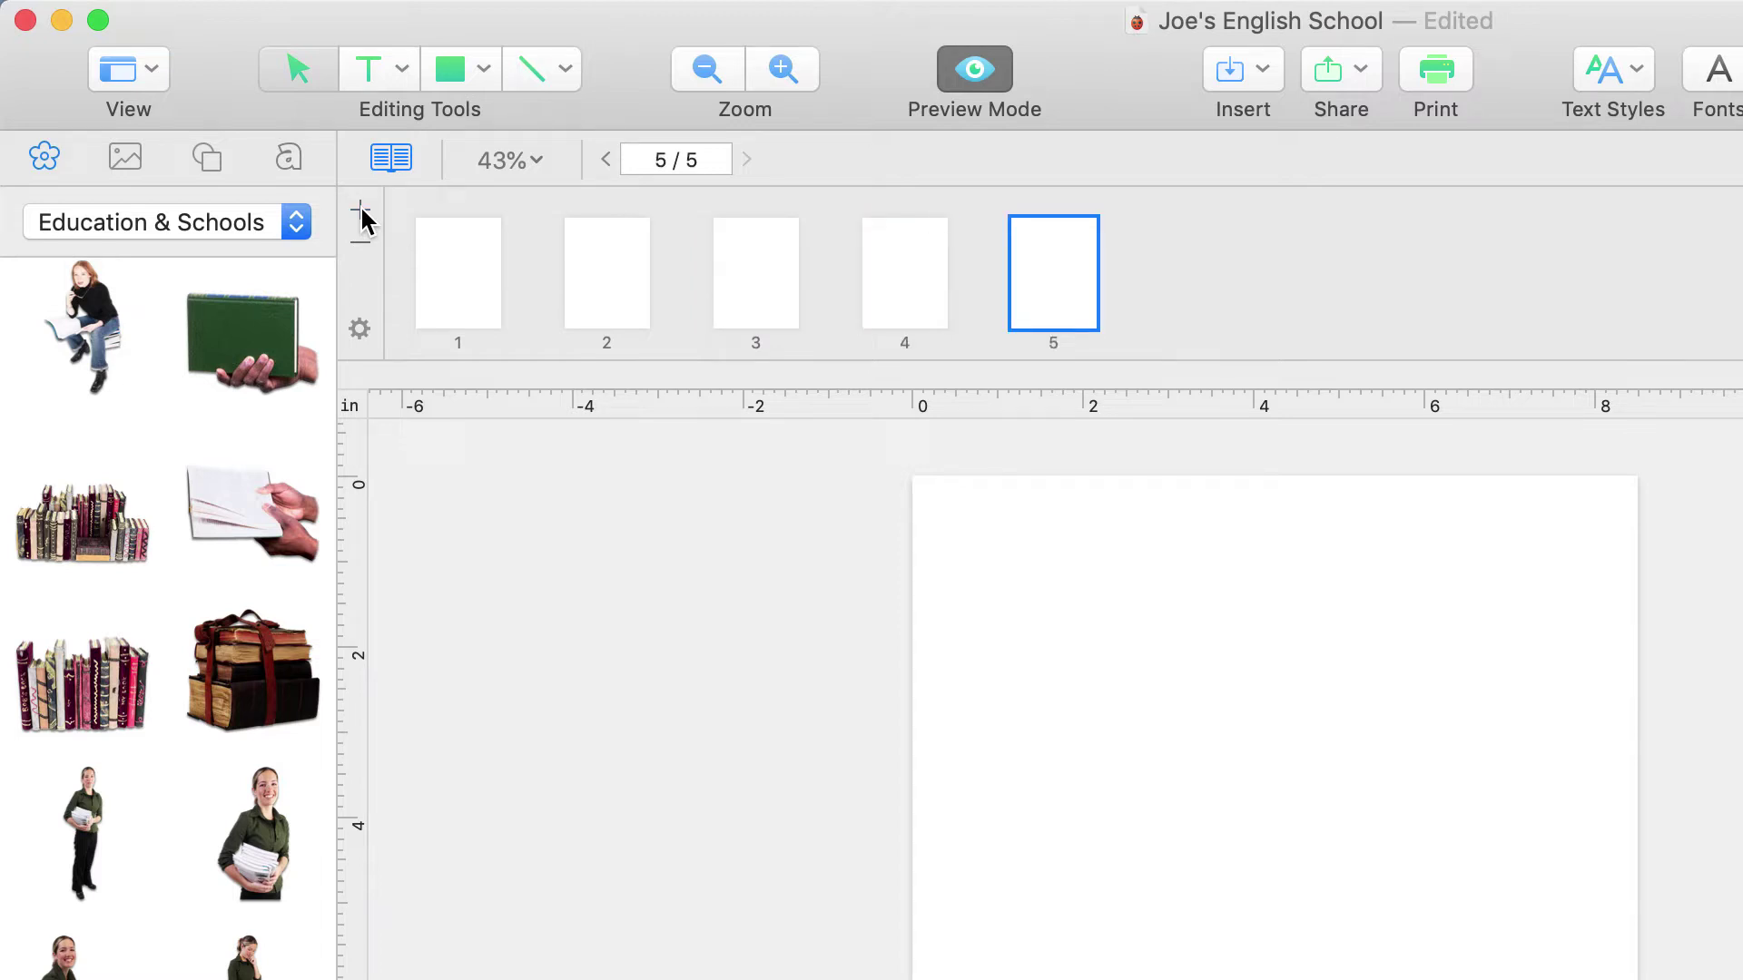
Switch to editing the master pages and hide the page thumbnails
{"action": "left_click", "coordinate": [360, 327]}
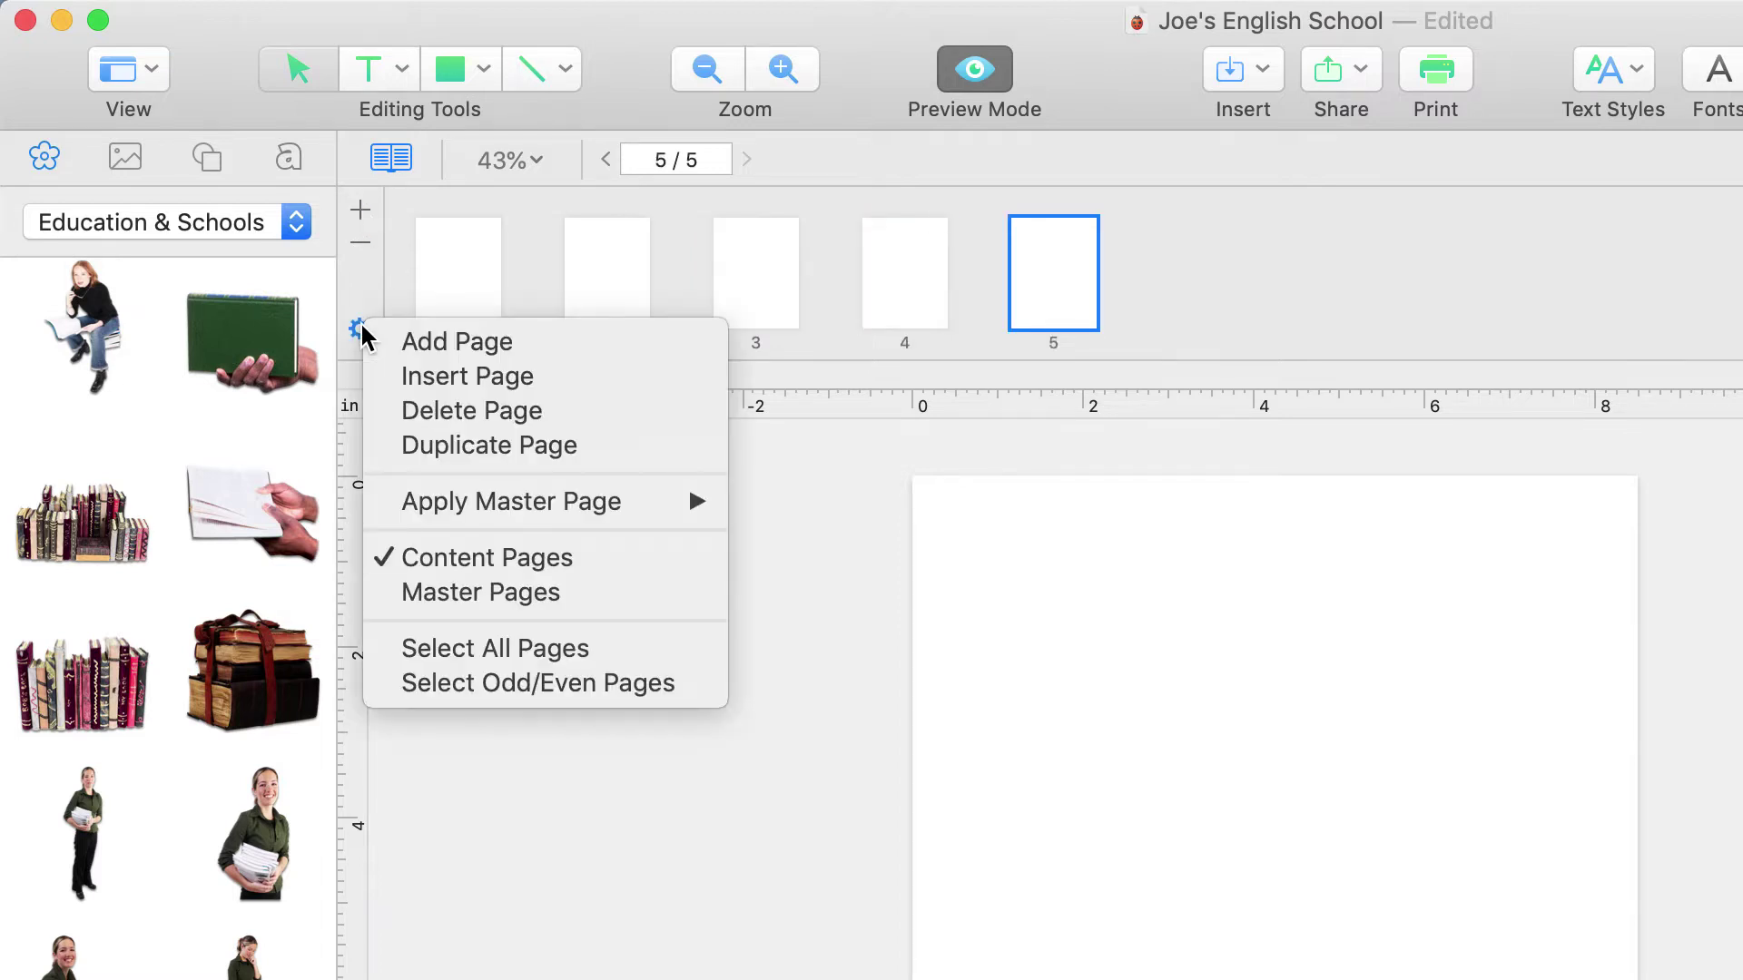
{"action": "left_click", "coordinate": [451, 595]}
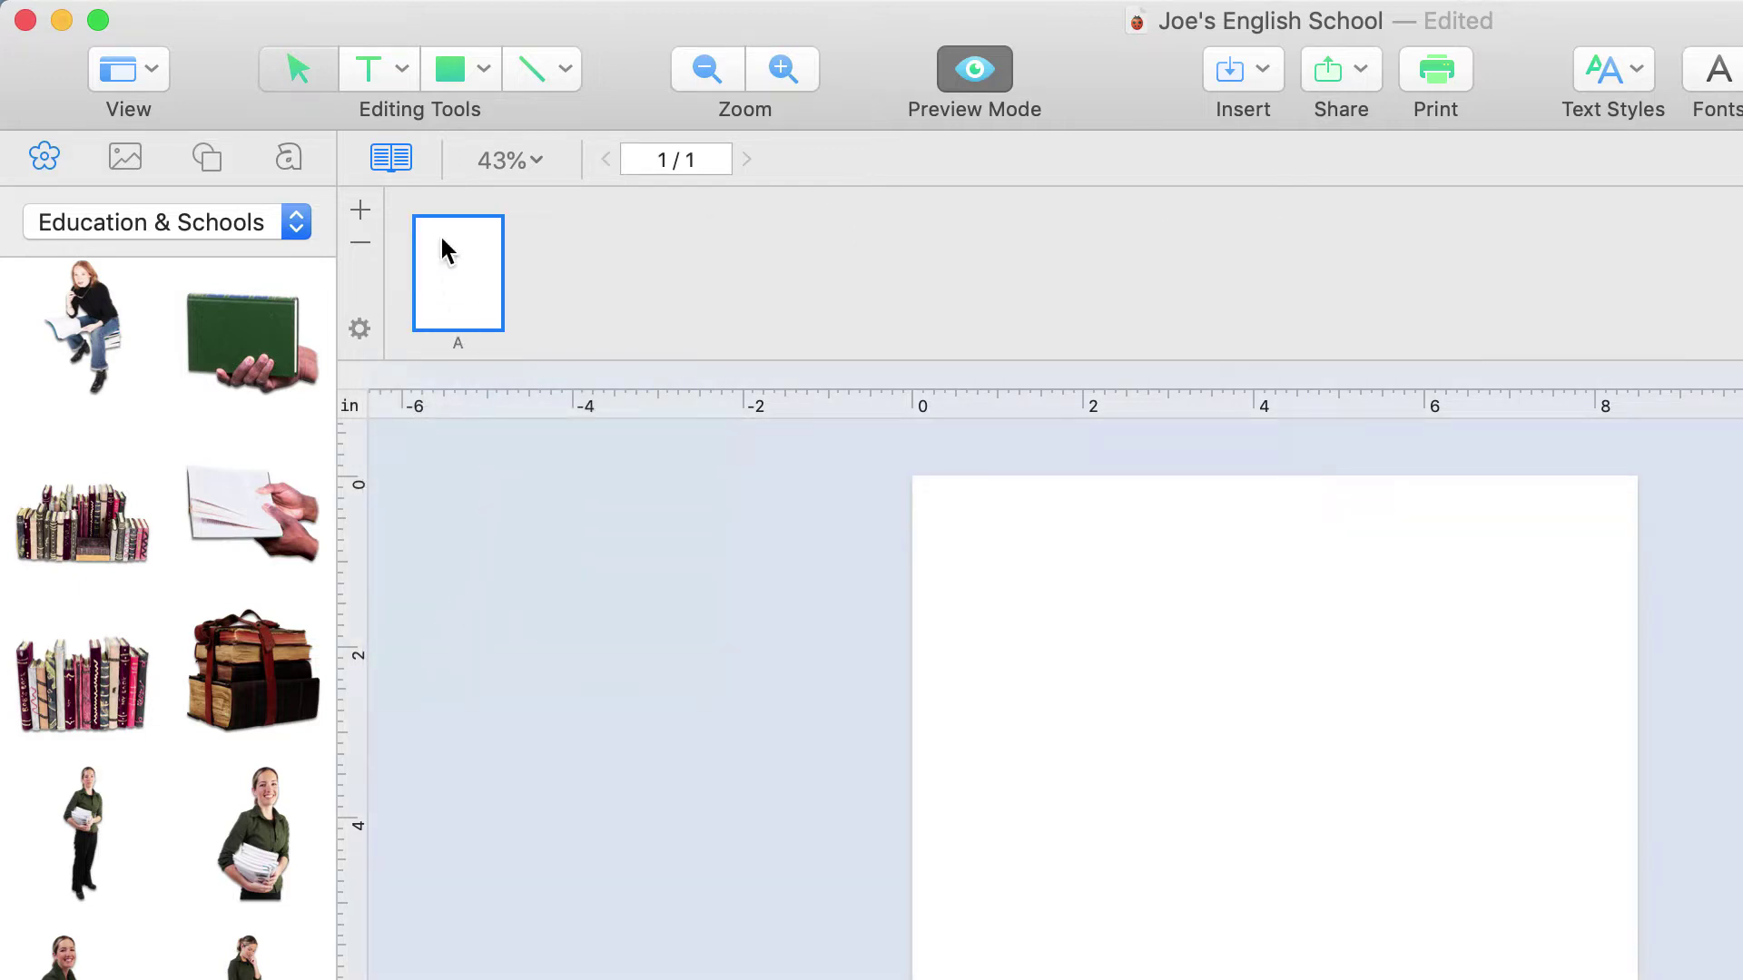
{"action": "left_click", "coordinate": [390, 162]}
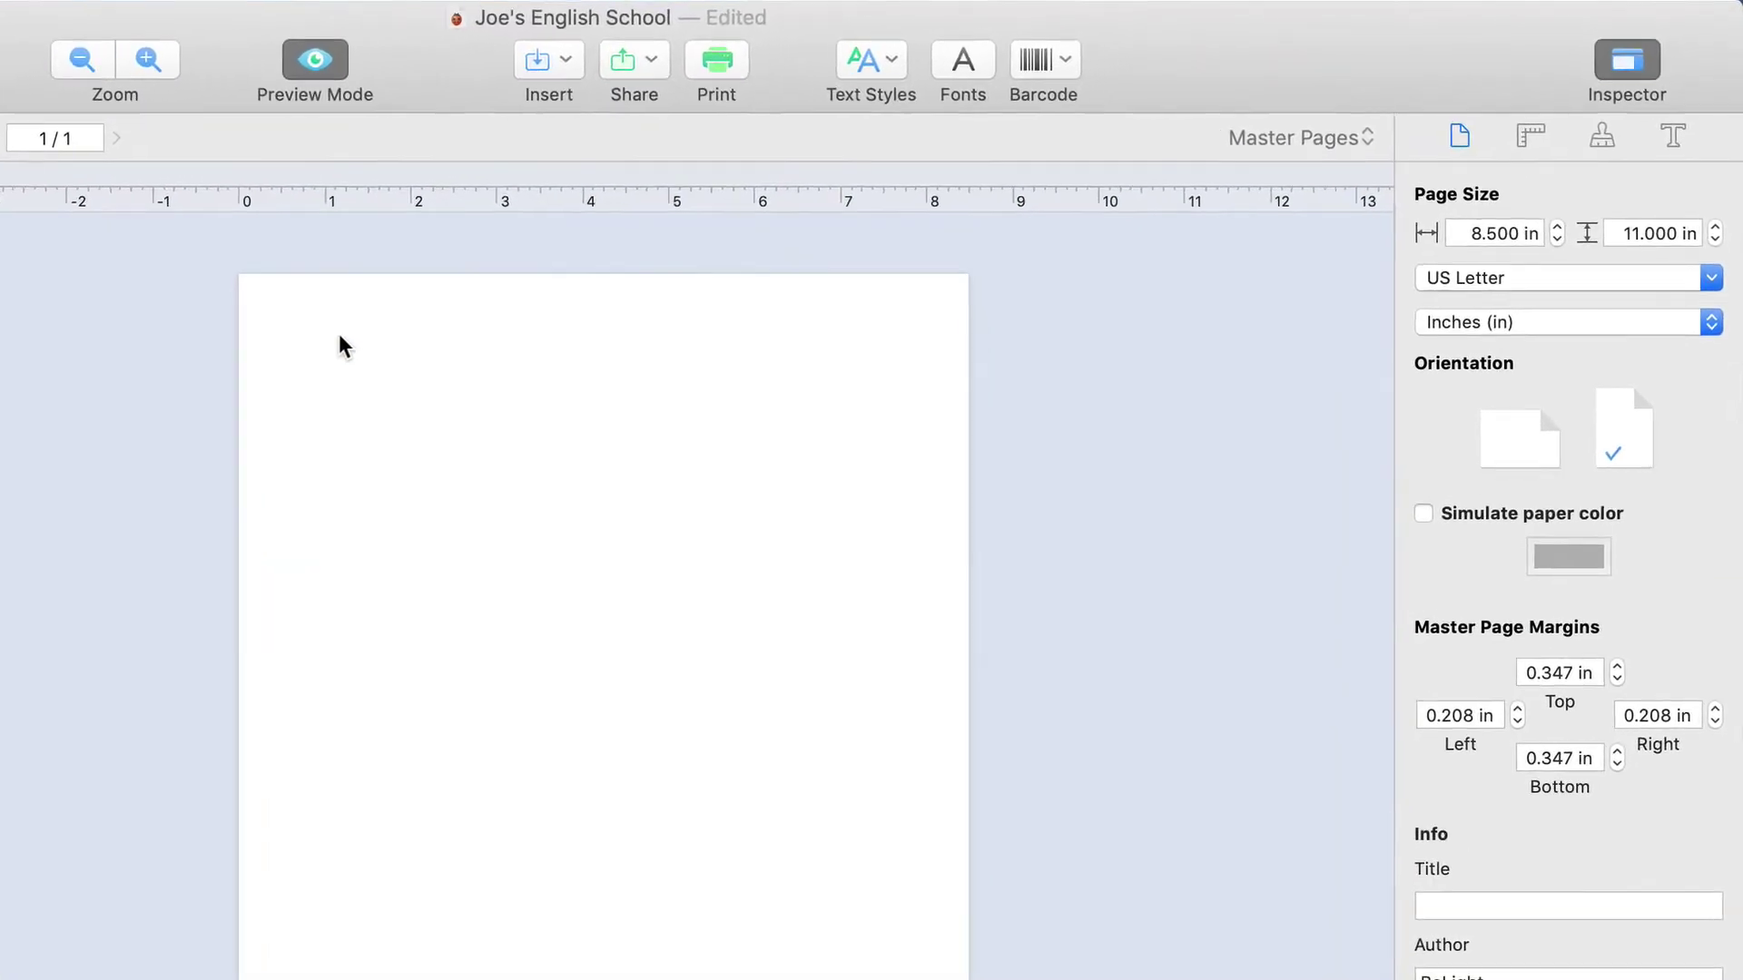
Keep the Content/Master Pages popup set to Master Pages, showing master A
{"action": "left_click", "coordinate": [1310, 162]}
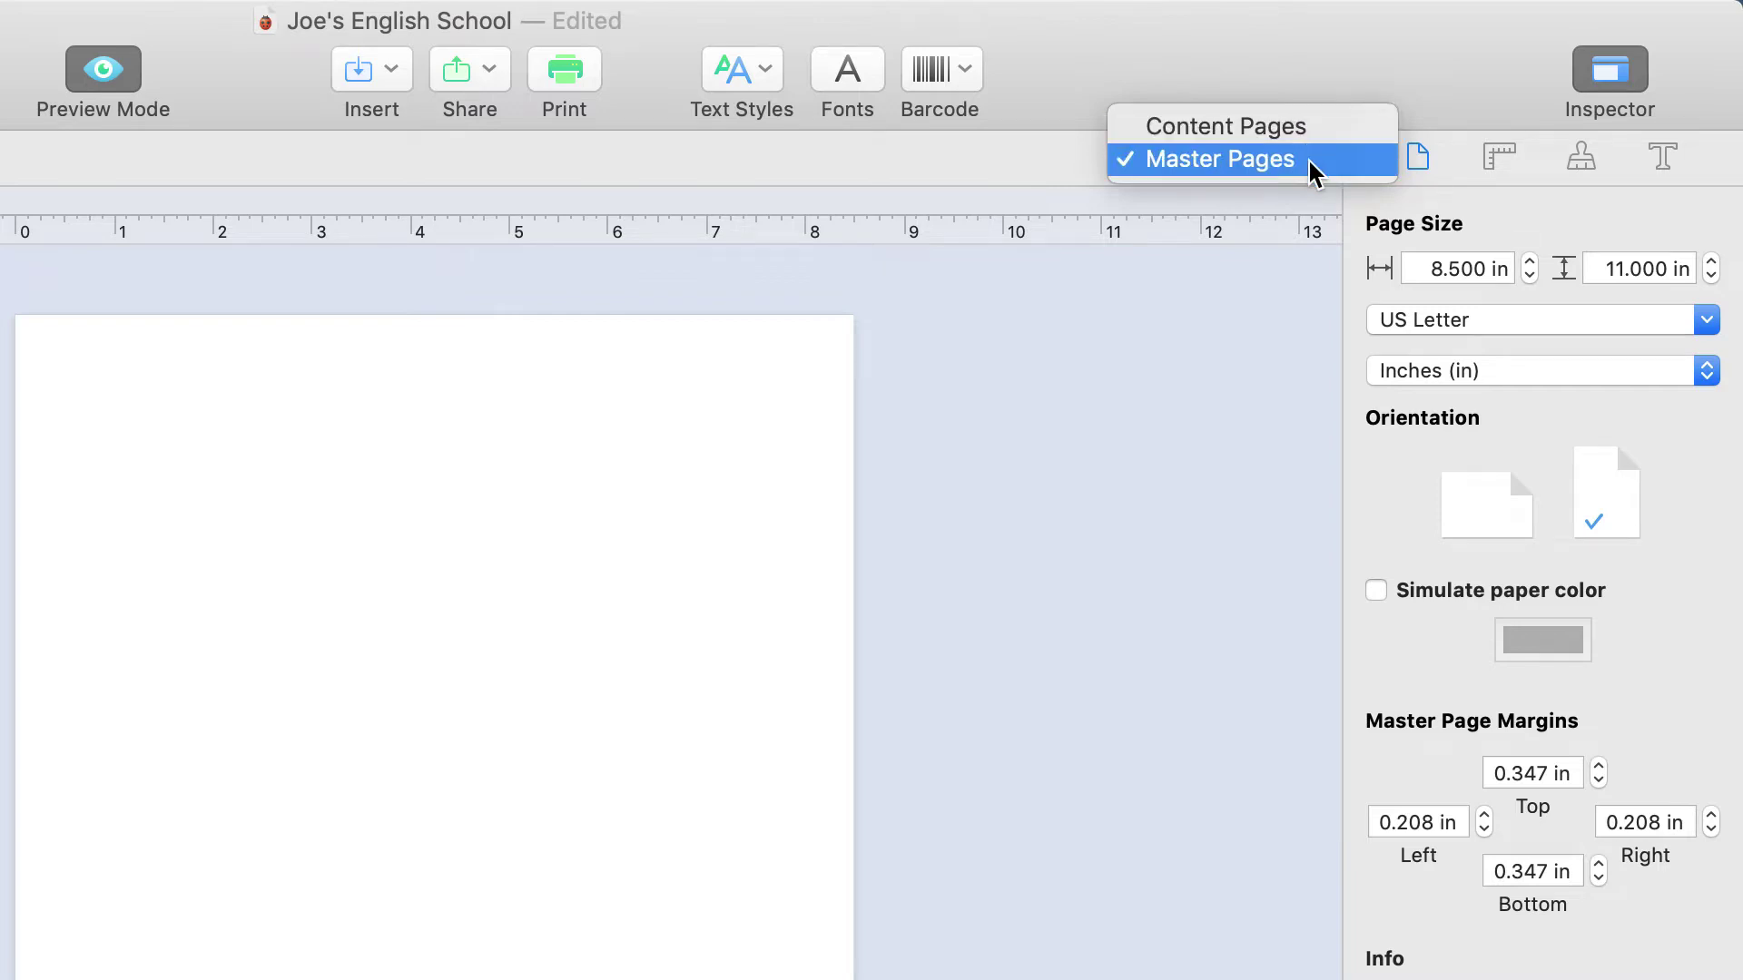
{"action": "left_click", "coordinate": [1310, 163]}
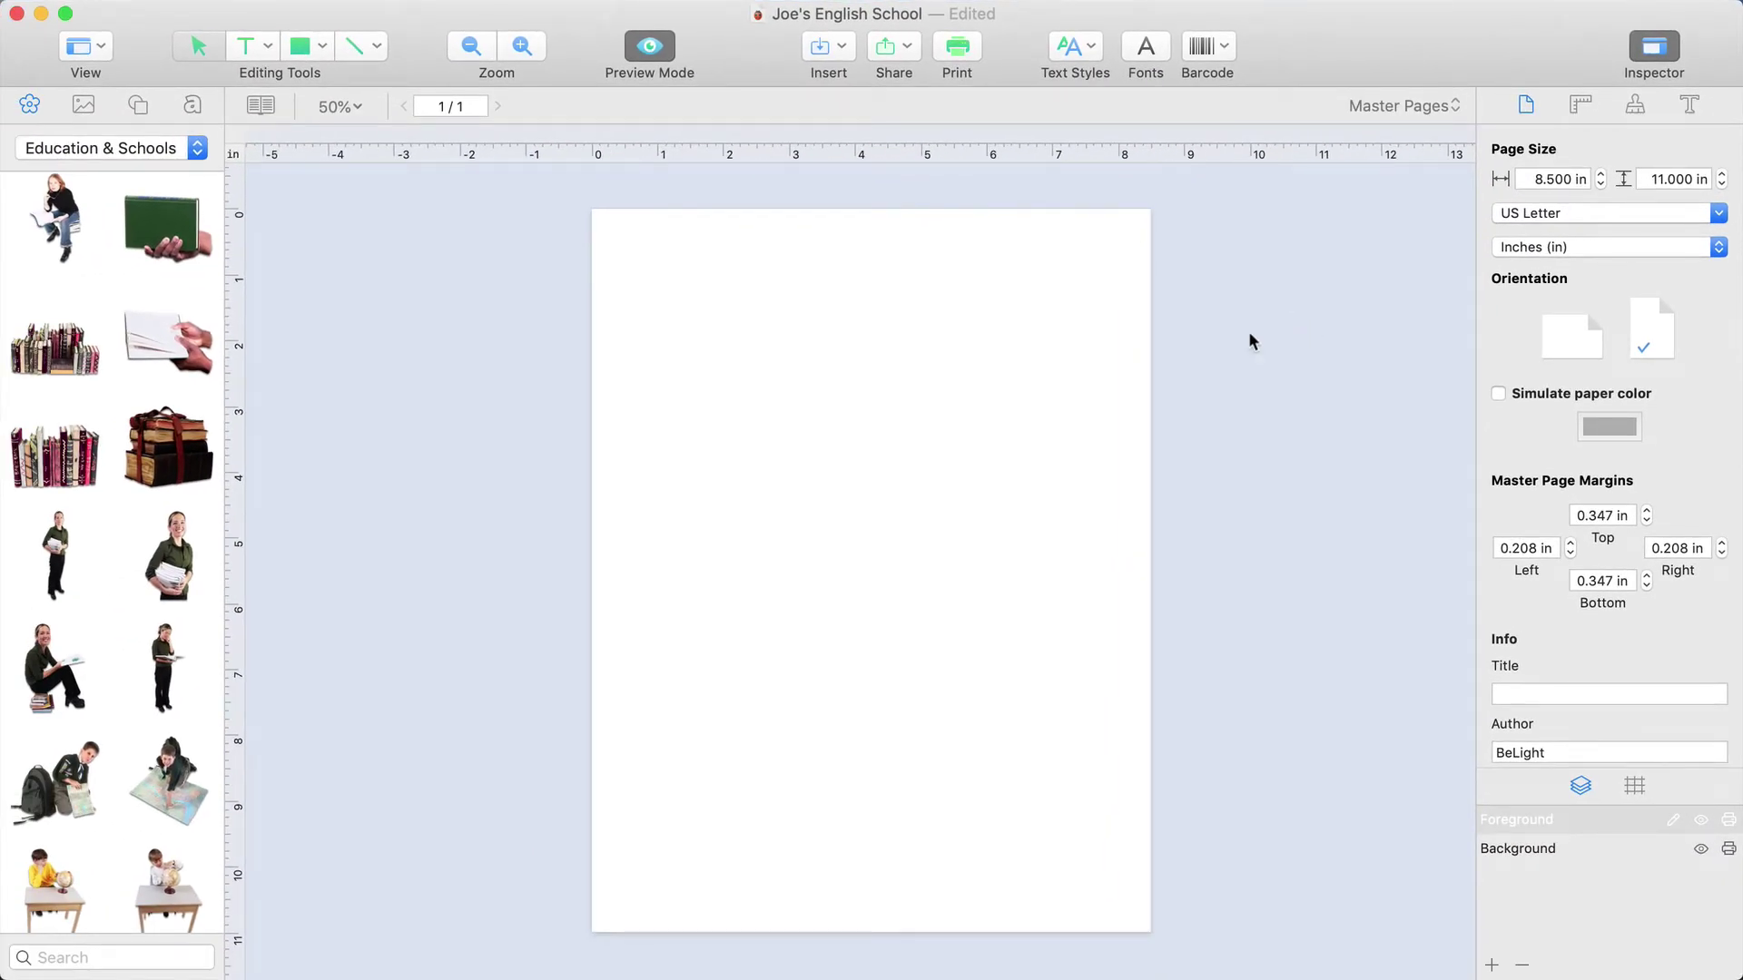
Draw the orange rectangle header block across the top of master page A
{"action": "left_click", "coordinate": [311, 51]}
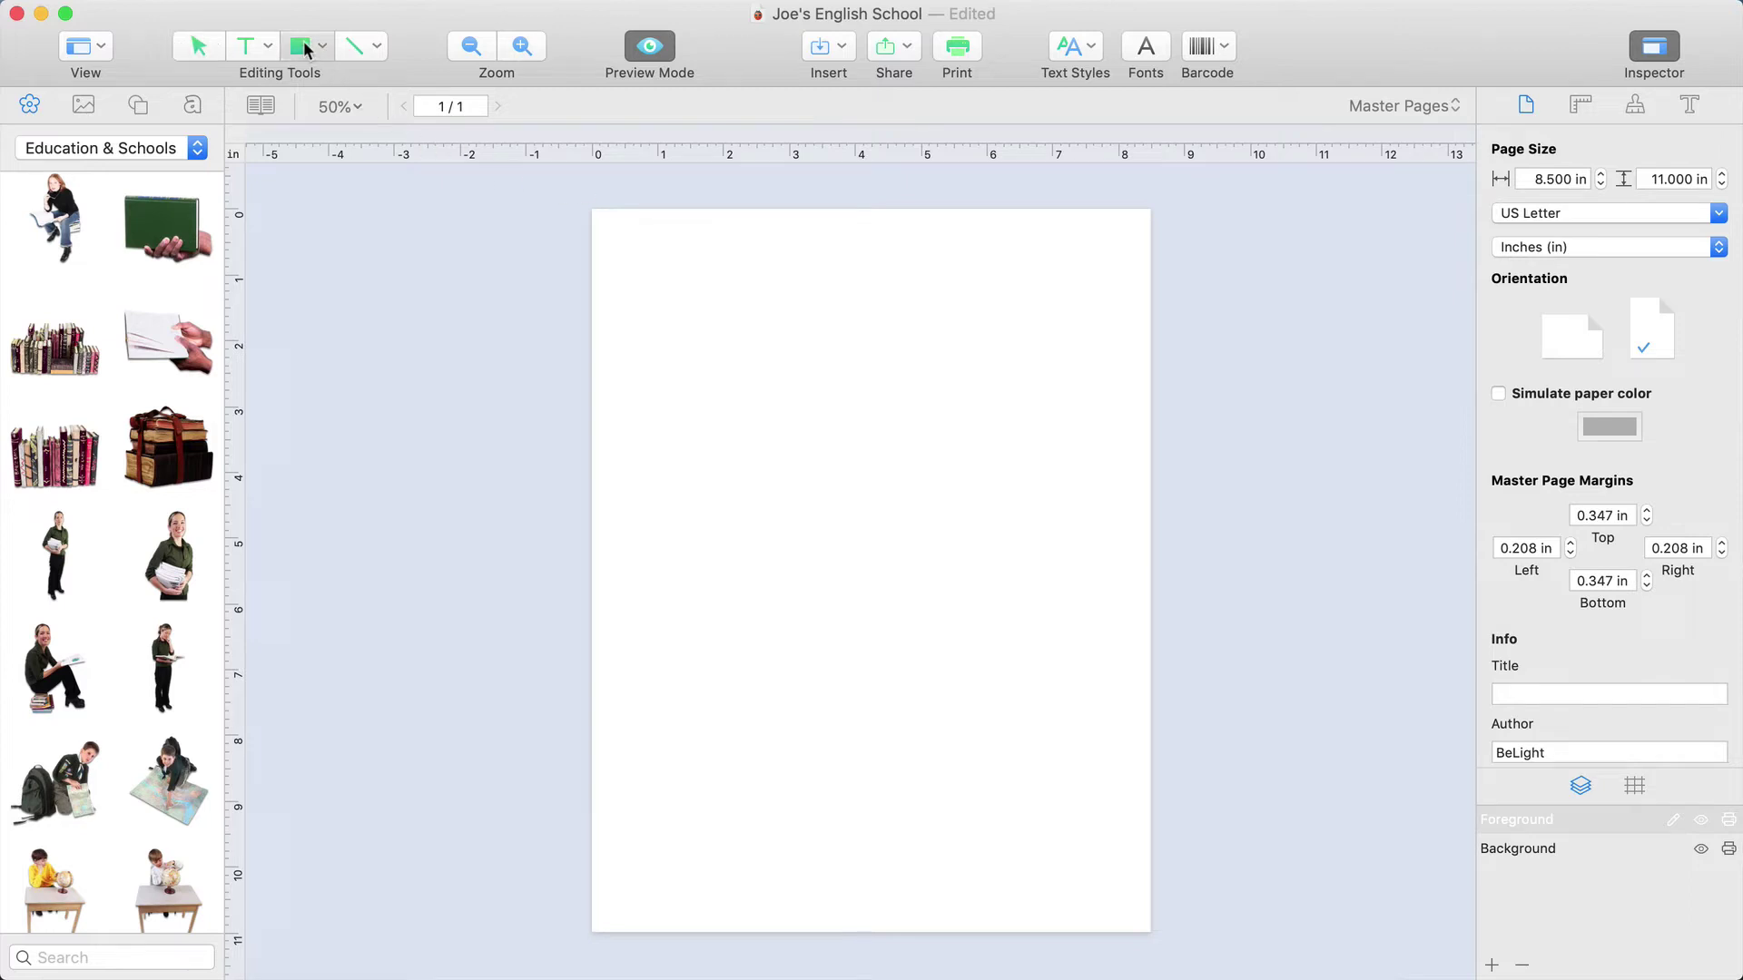
{"action": "left_click_drag", "start_coordinate": [584, 207], "coordinate": [1160, 365]}
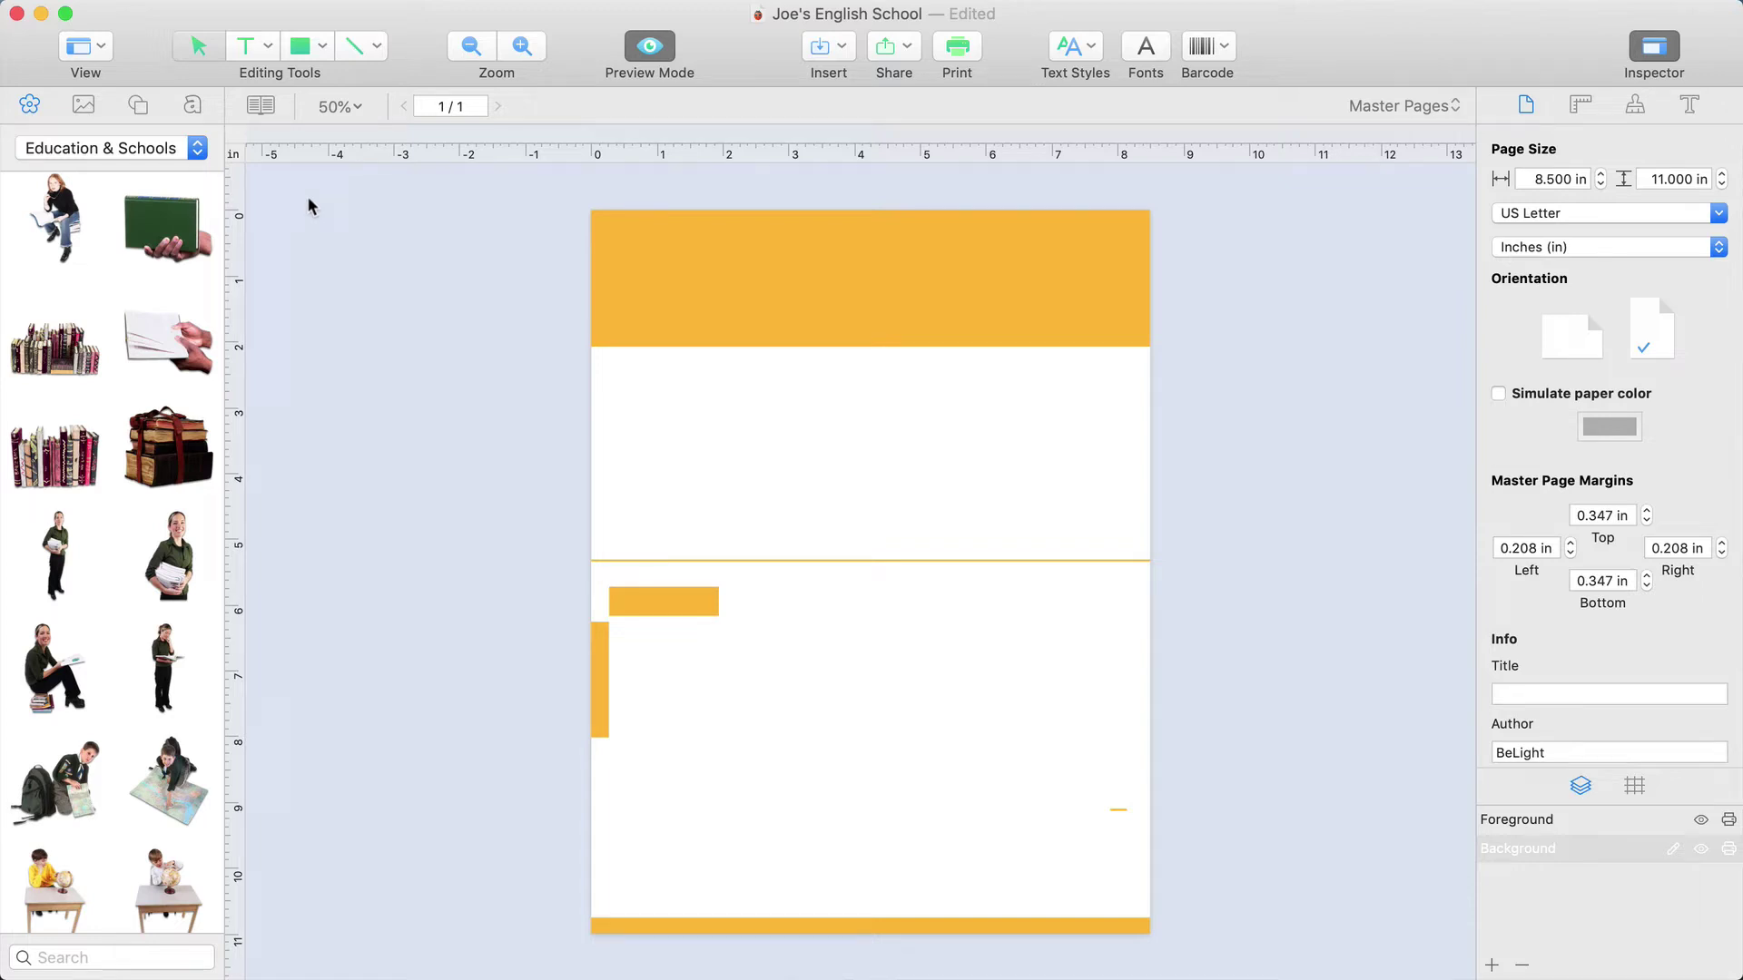
{"action": "left_click", "coordinate": [261, 105]}
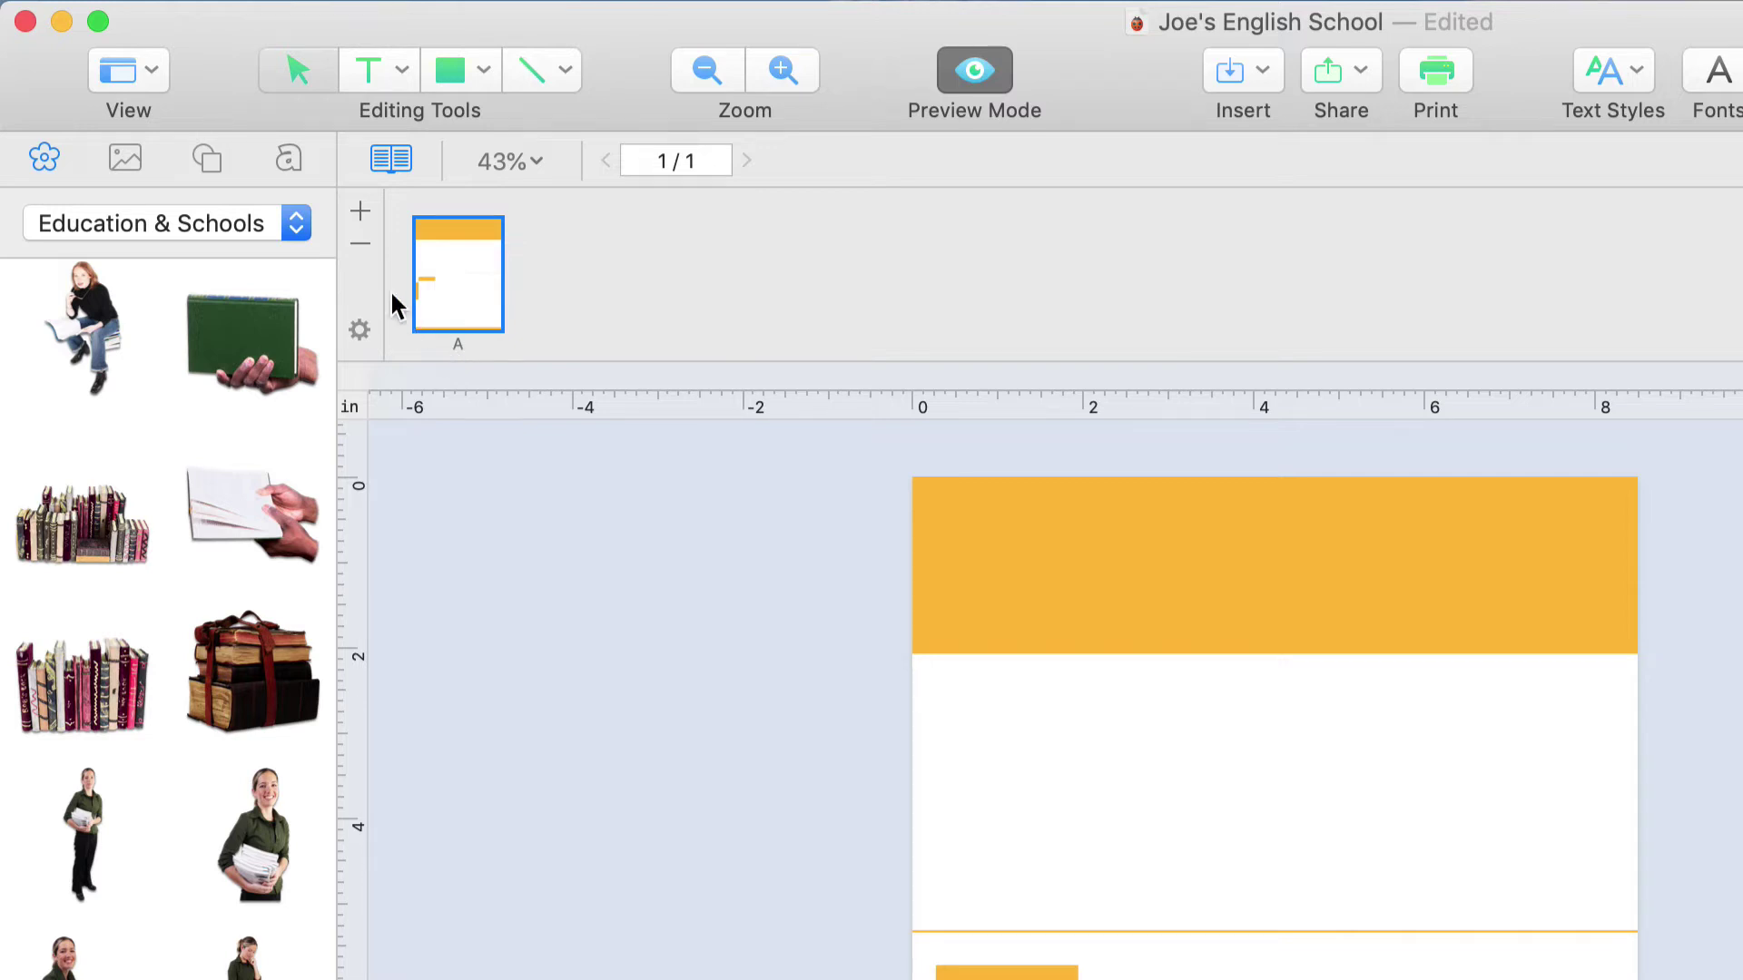
Add blank master pages B and C, then return to the content pages
{"action": "left_click", "coordinate": [362, 212]}
{"action": "left_click", "coordinate": [362, 211]}
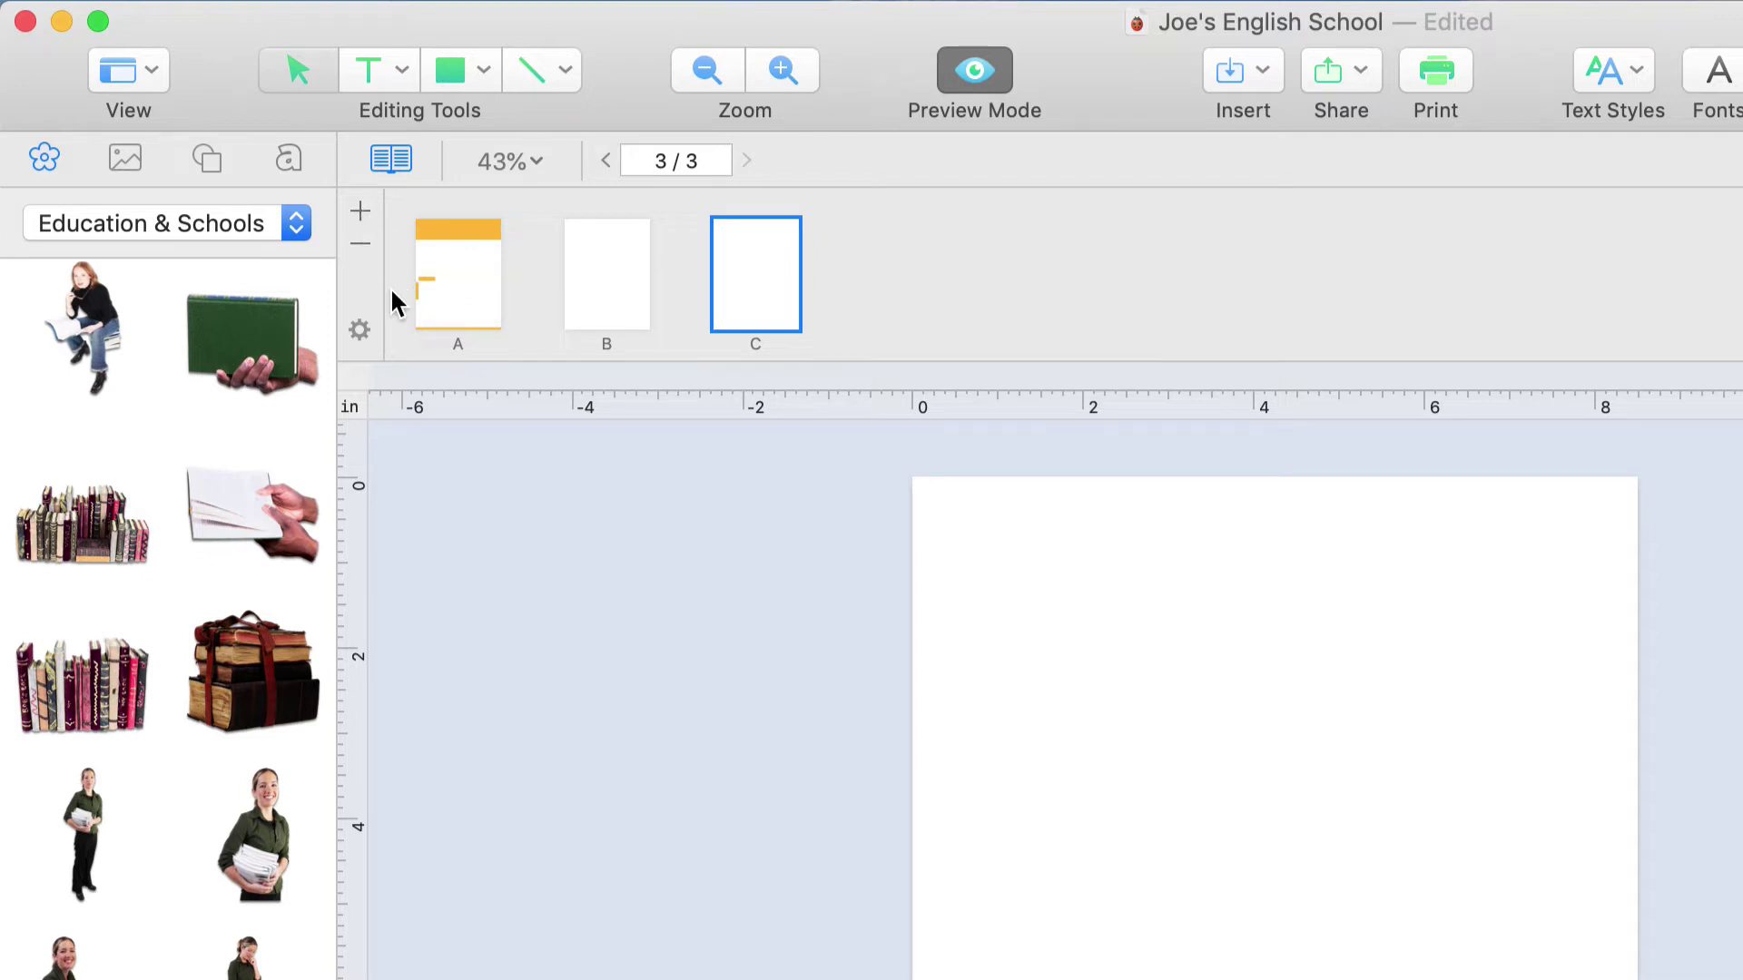
{"action": "left_click", "coordinate": [360, 332]}
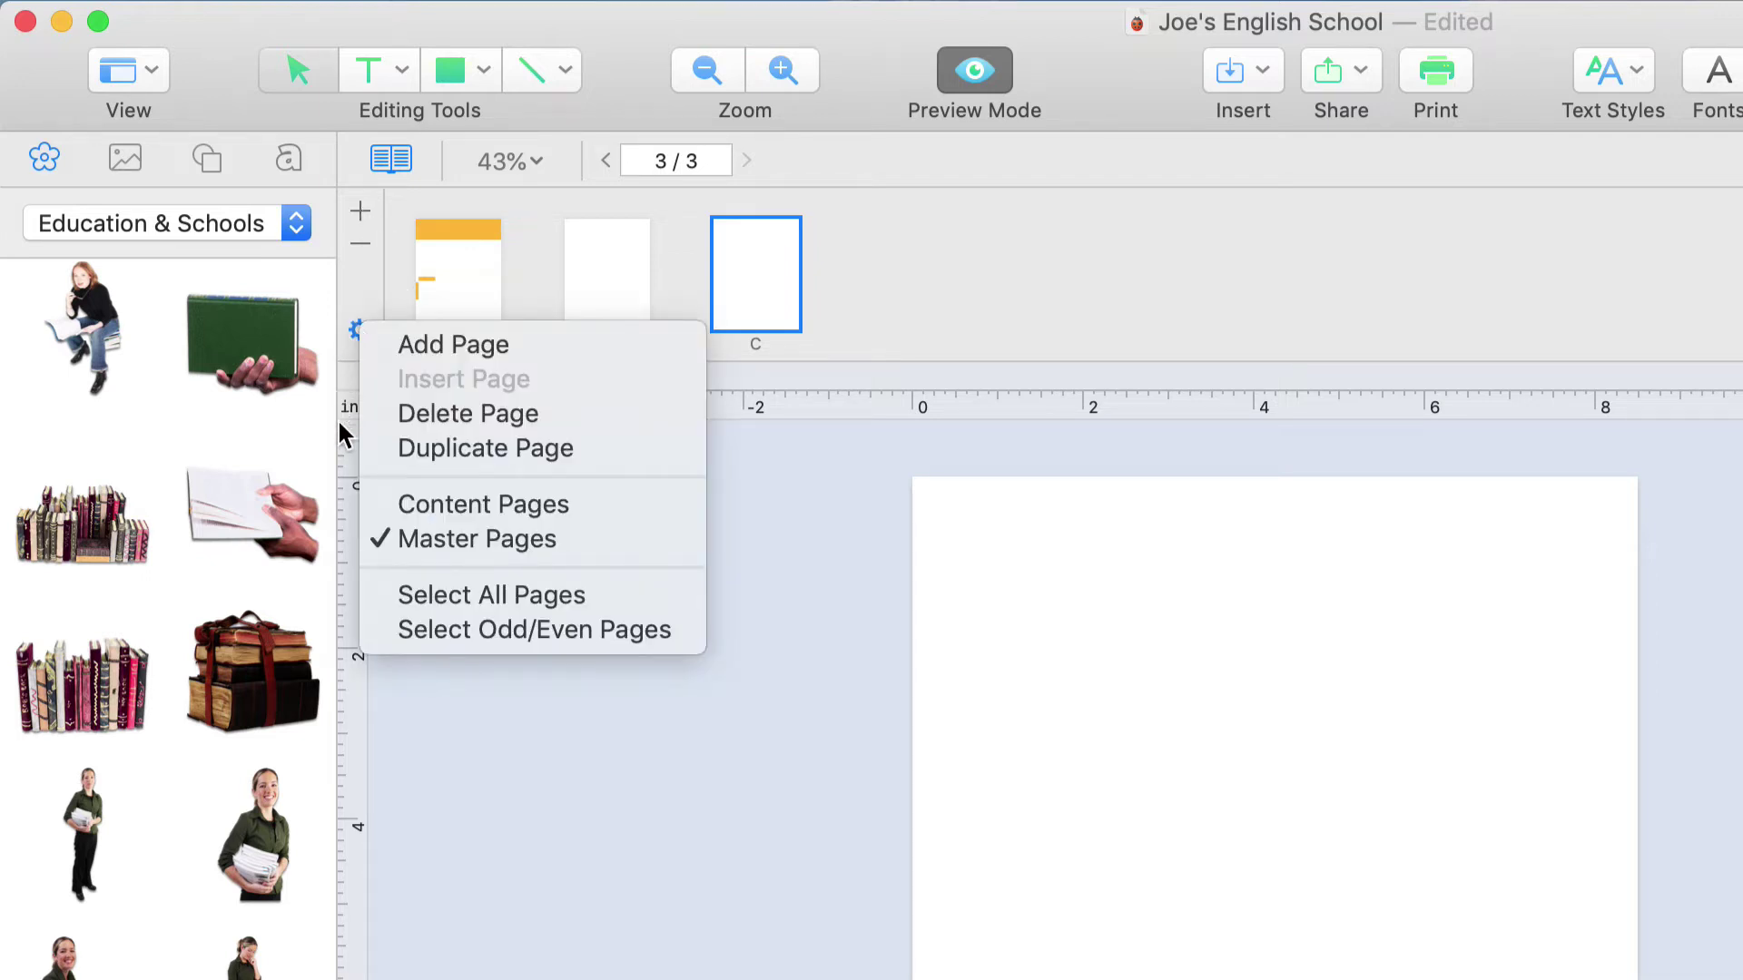
{"action": "left_click", "coordinate": [380, 502]}
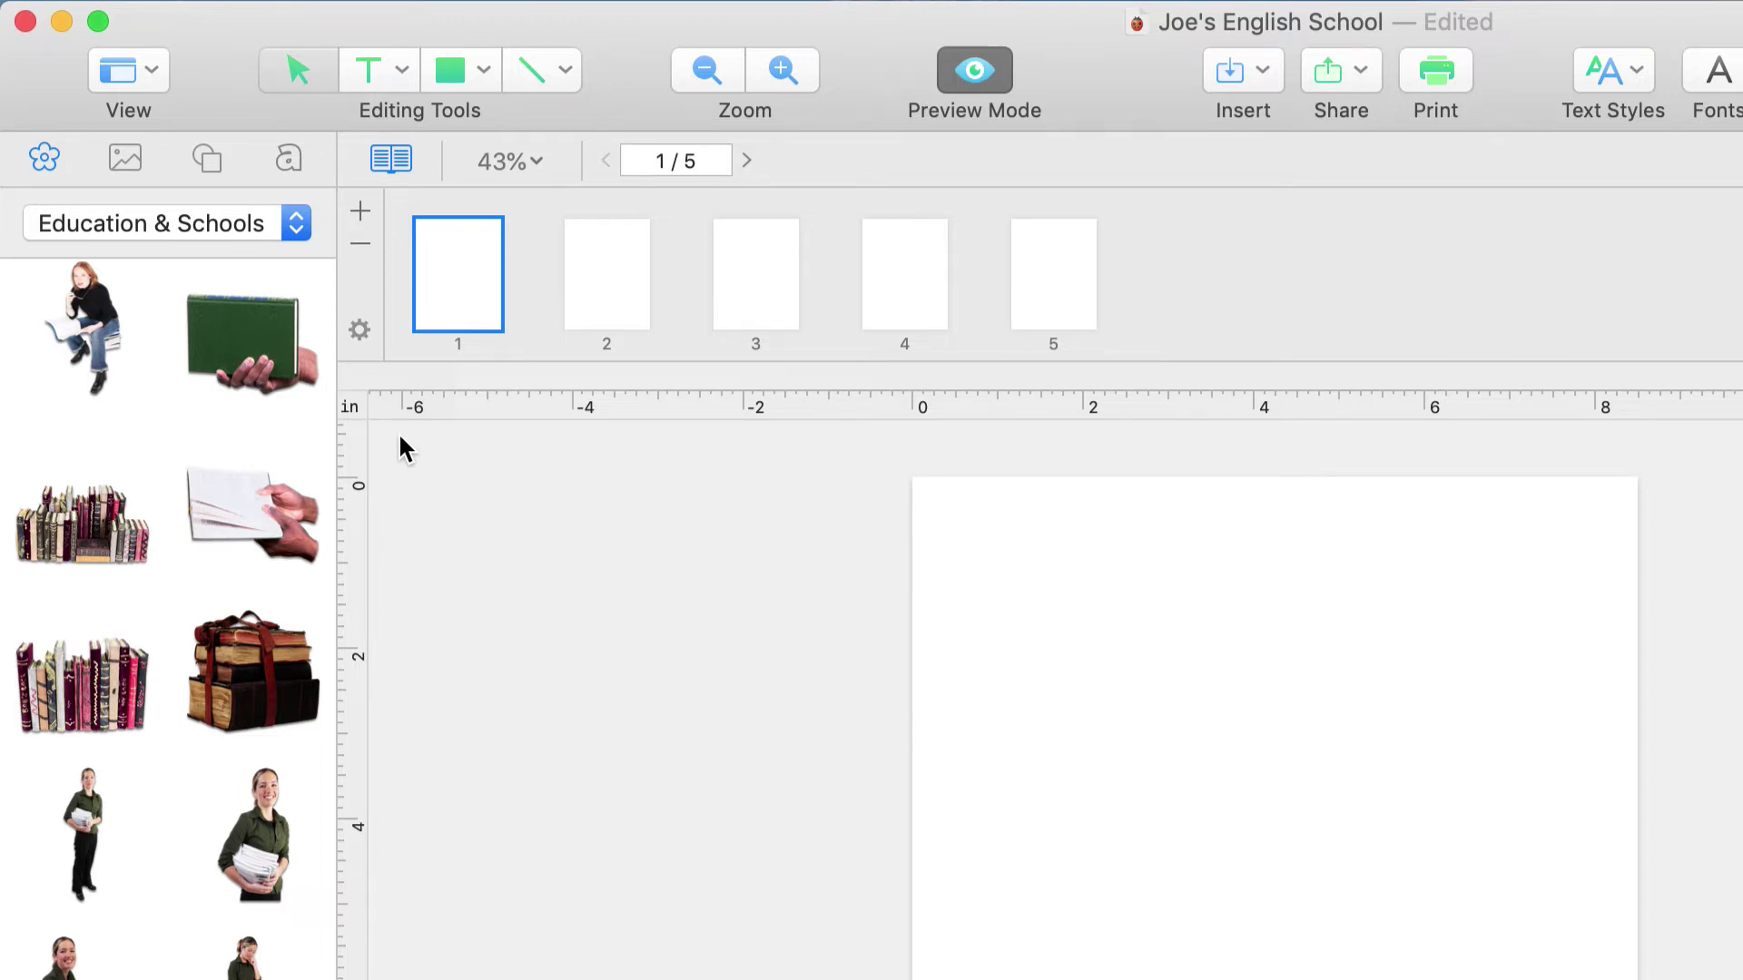
Select all five pages and apply Master A to them
{"action": "left_click", "coordinate": [359, 330]}
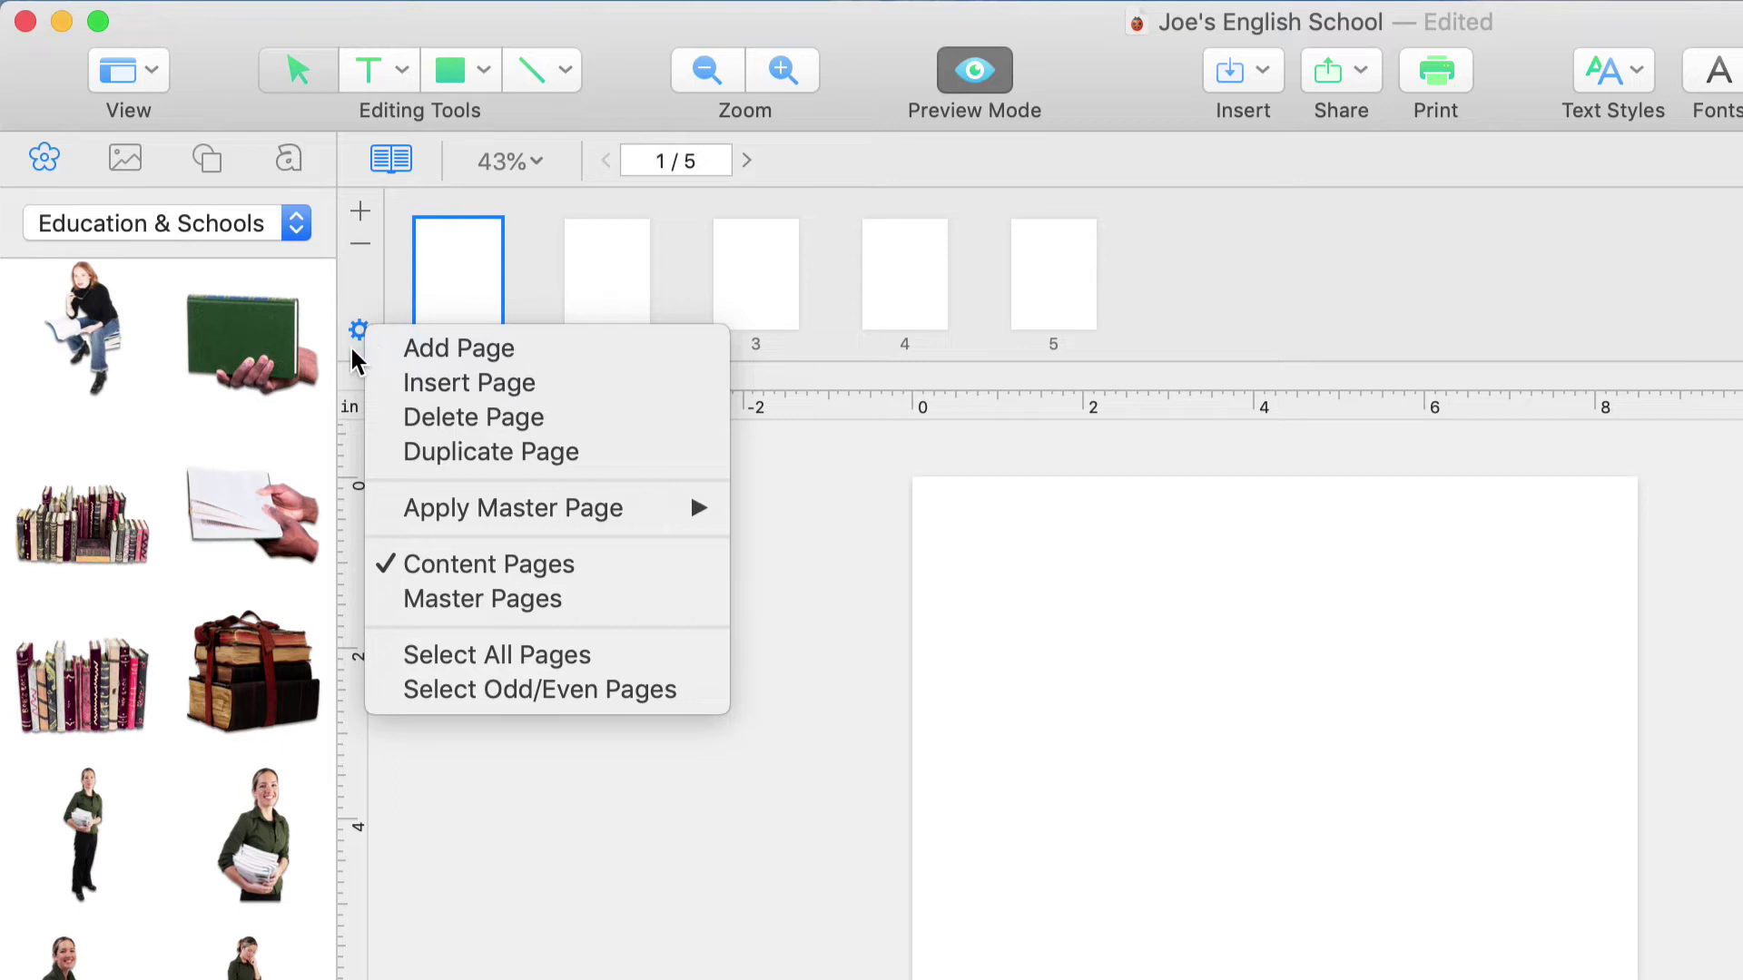
{"action": "left_click", "coordinate": [404, 657]}
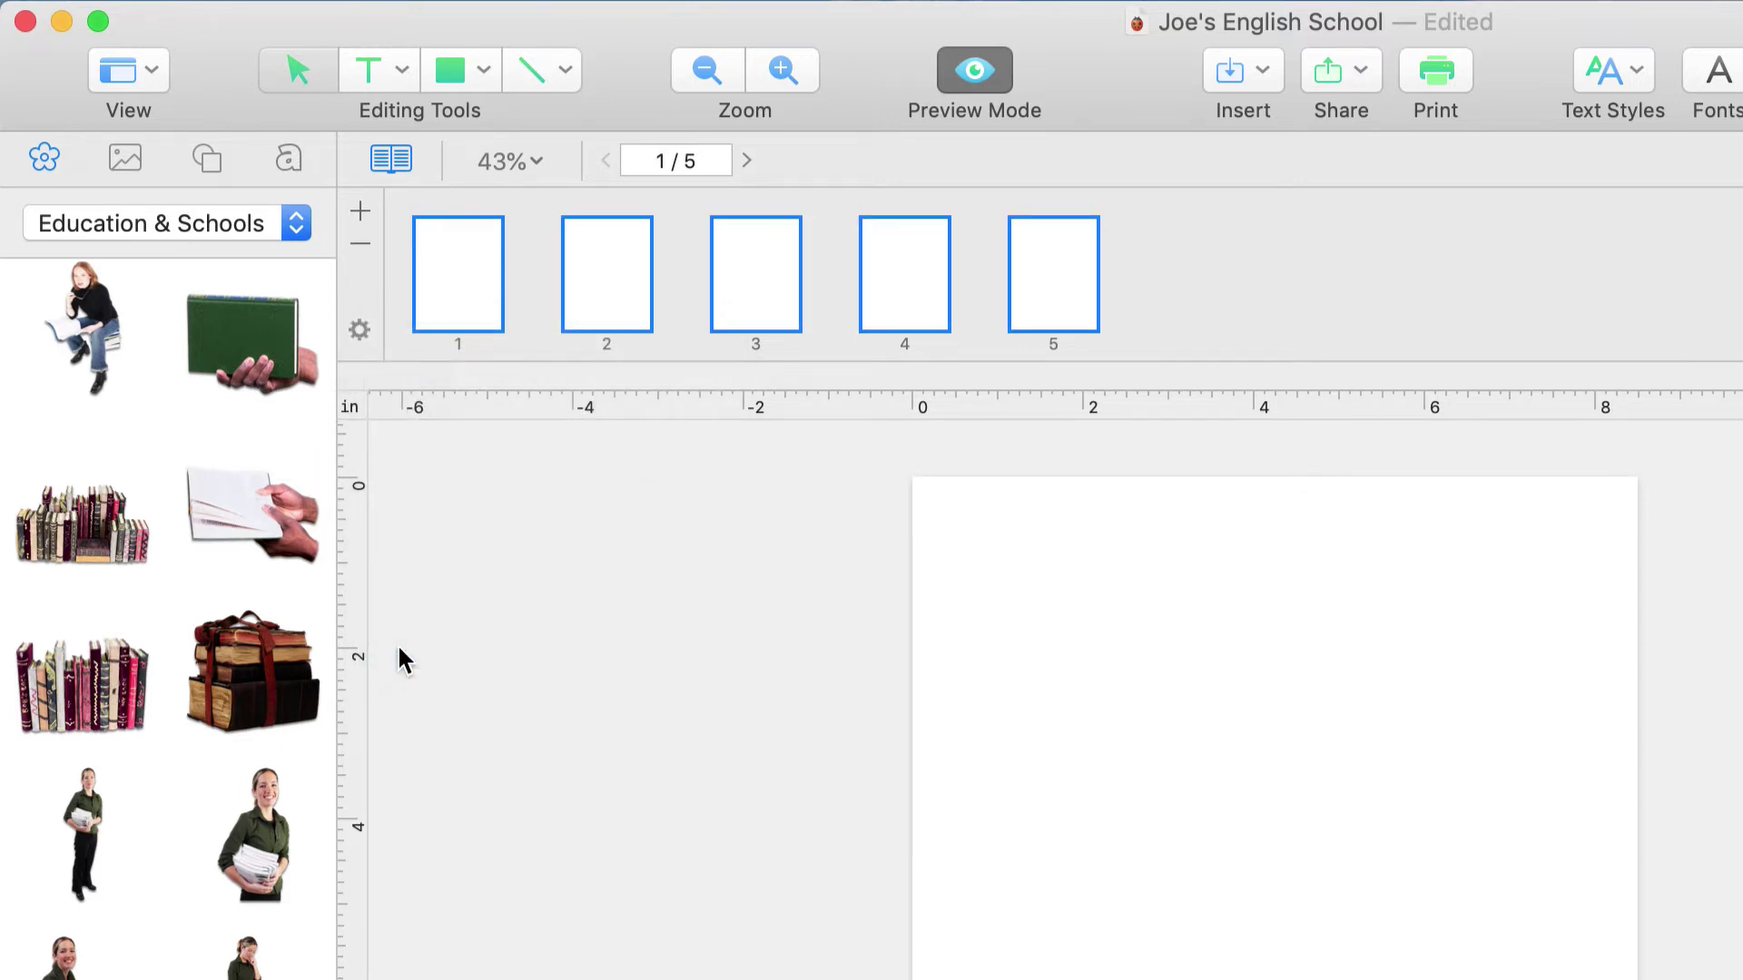
{"action": "left_click", "coordinate": [360, 333]}
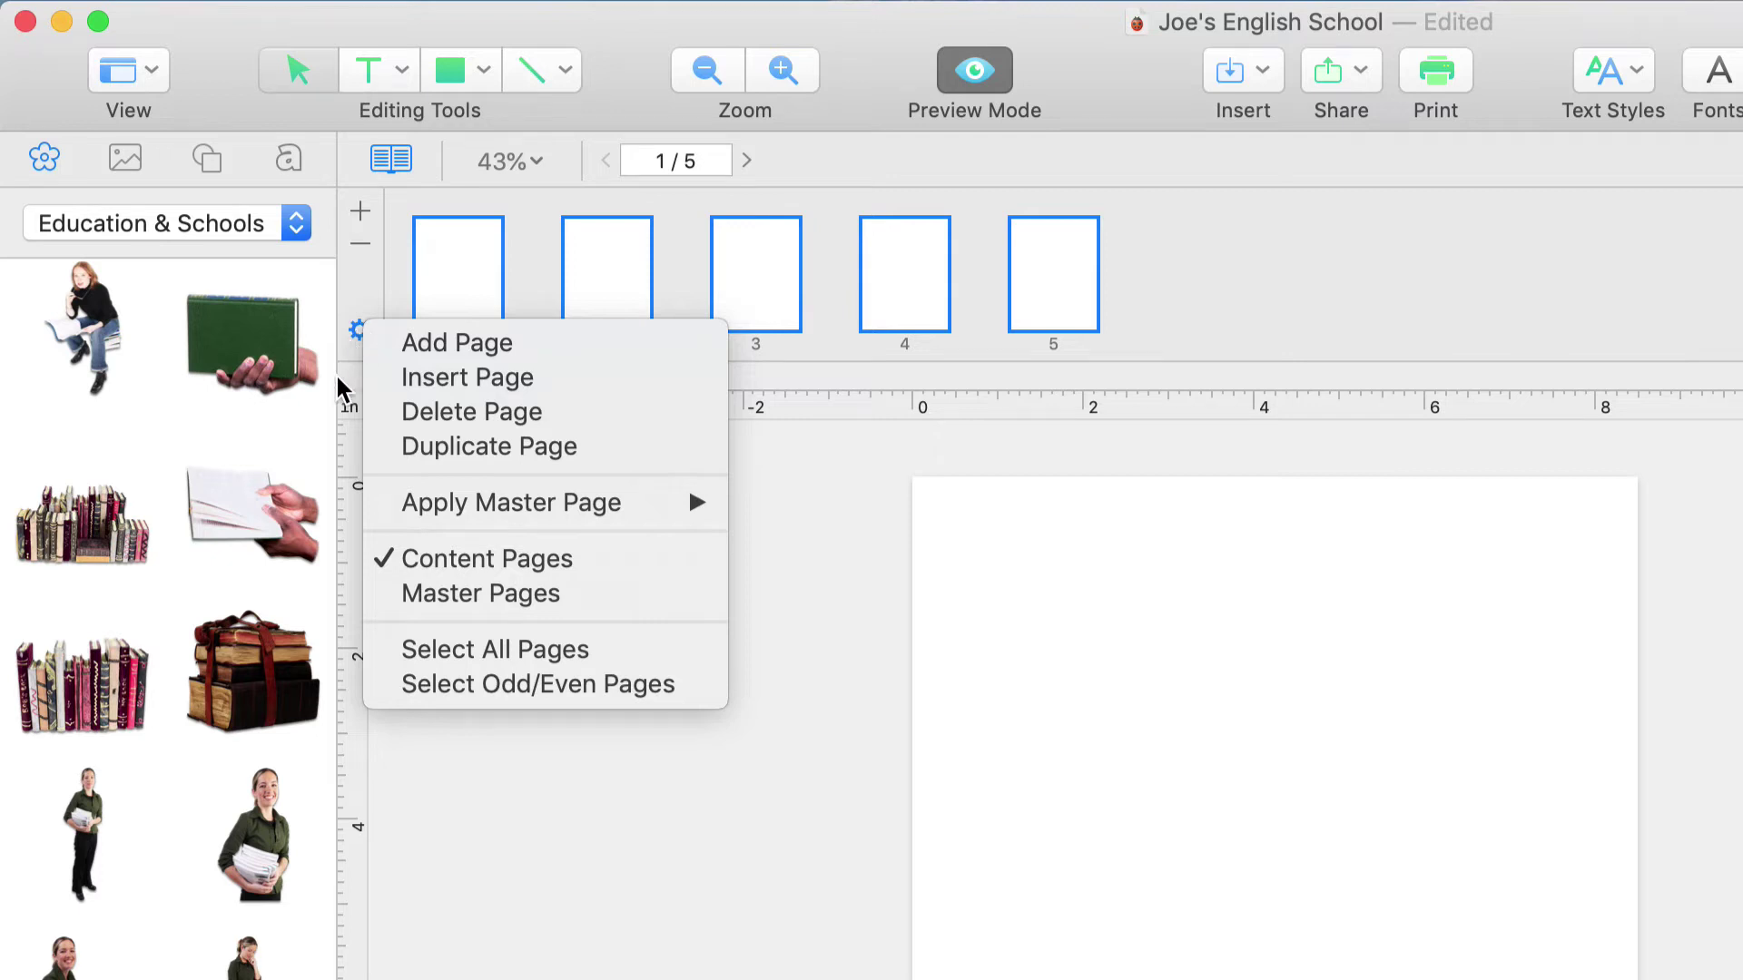
{"action": "mouse_move", "coordinate": [396, 517]}
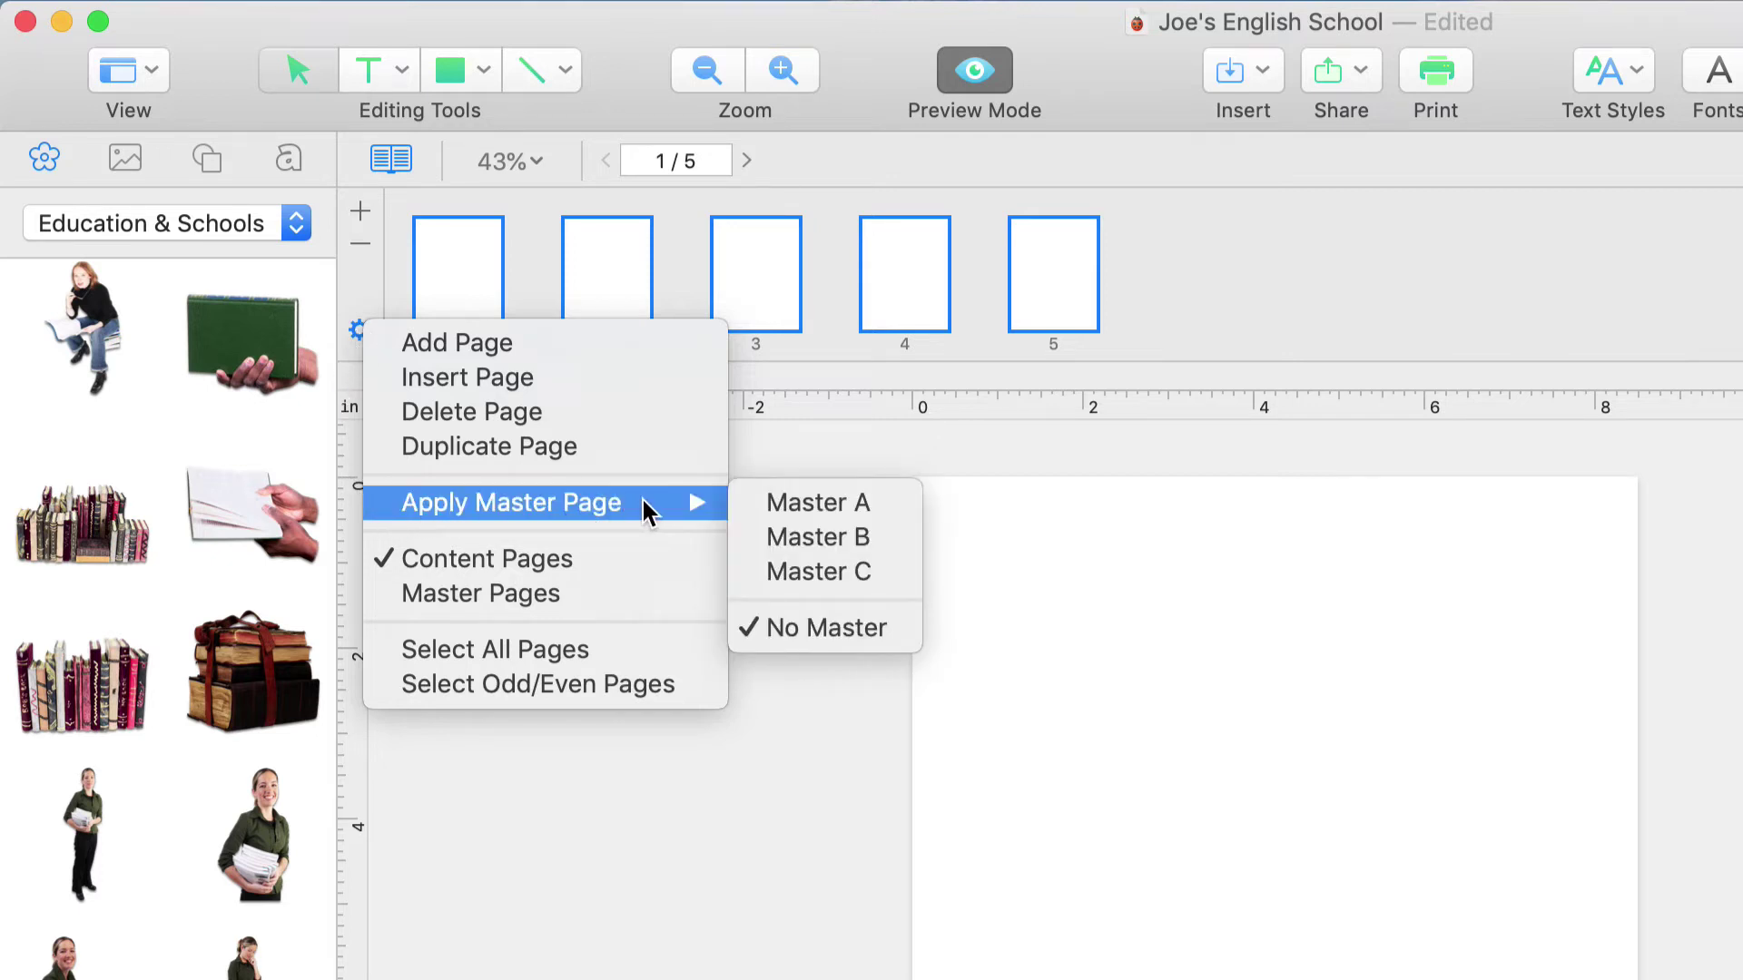
{"action": "left_click", "coordinate": [761, 502]}
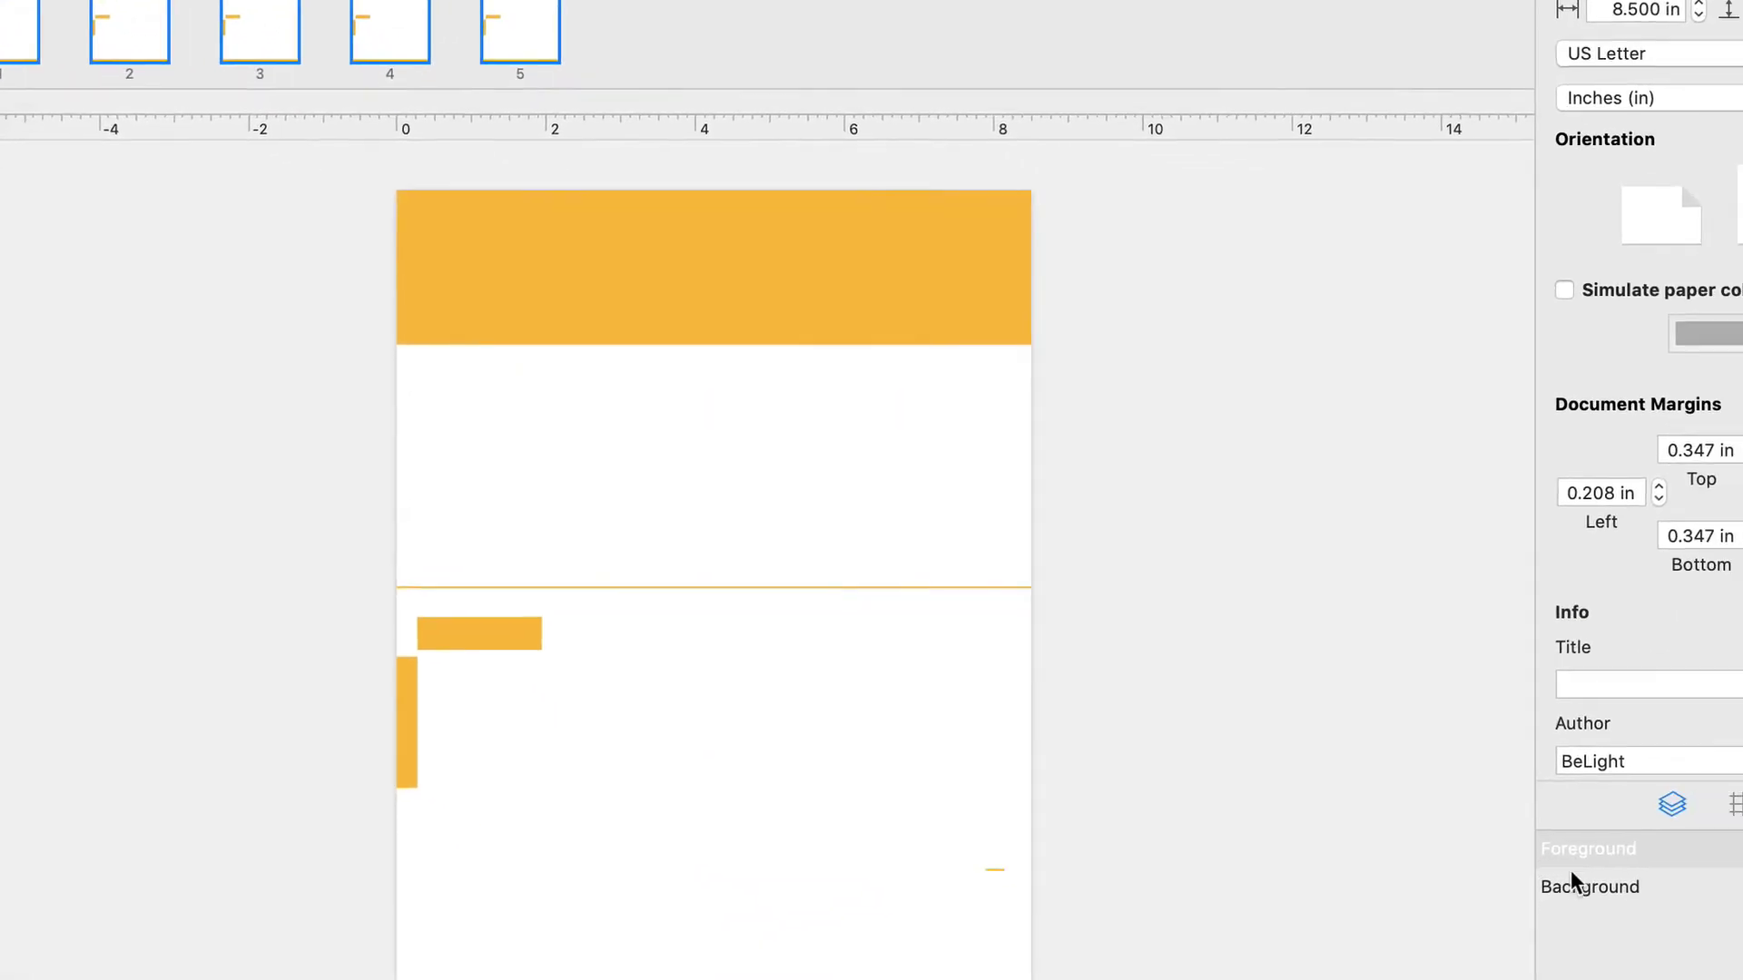
Try marquee-selecting master A's orange shapes, then switch the view to Master Pages
{"action": "left_click", "coordinate": [1590, 884]}
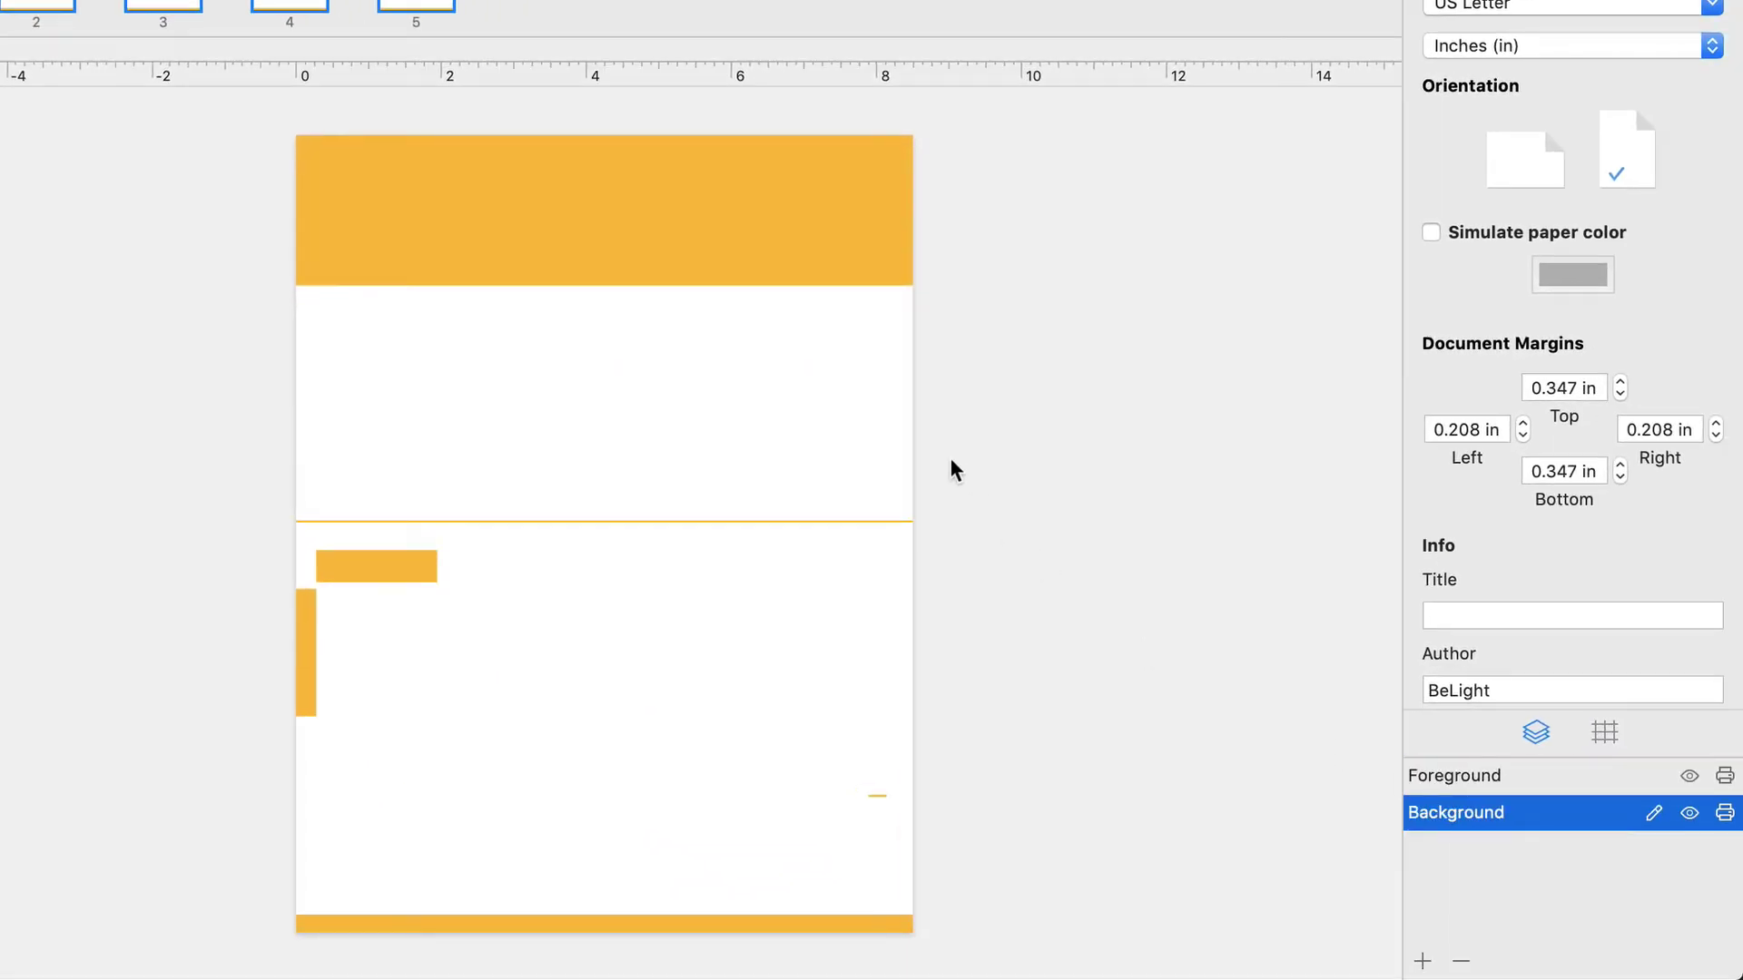
{"action": "left_click_drag", "start_coordinate": [1079, 528], "coordinate": [785, 299]}
{"action": "left_click_drag", "start_coordinate": [672, 238], "coordinate": [672, 237]}
{"action": "left_click_drag", "start_coordinate": [203, 239], "coordinate": [483, 391]}
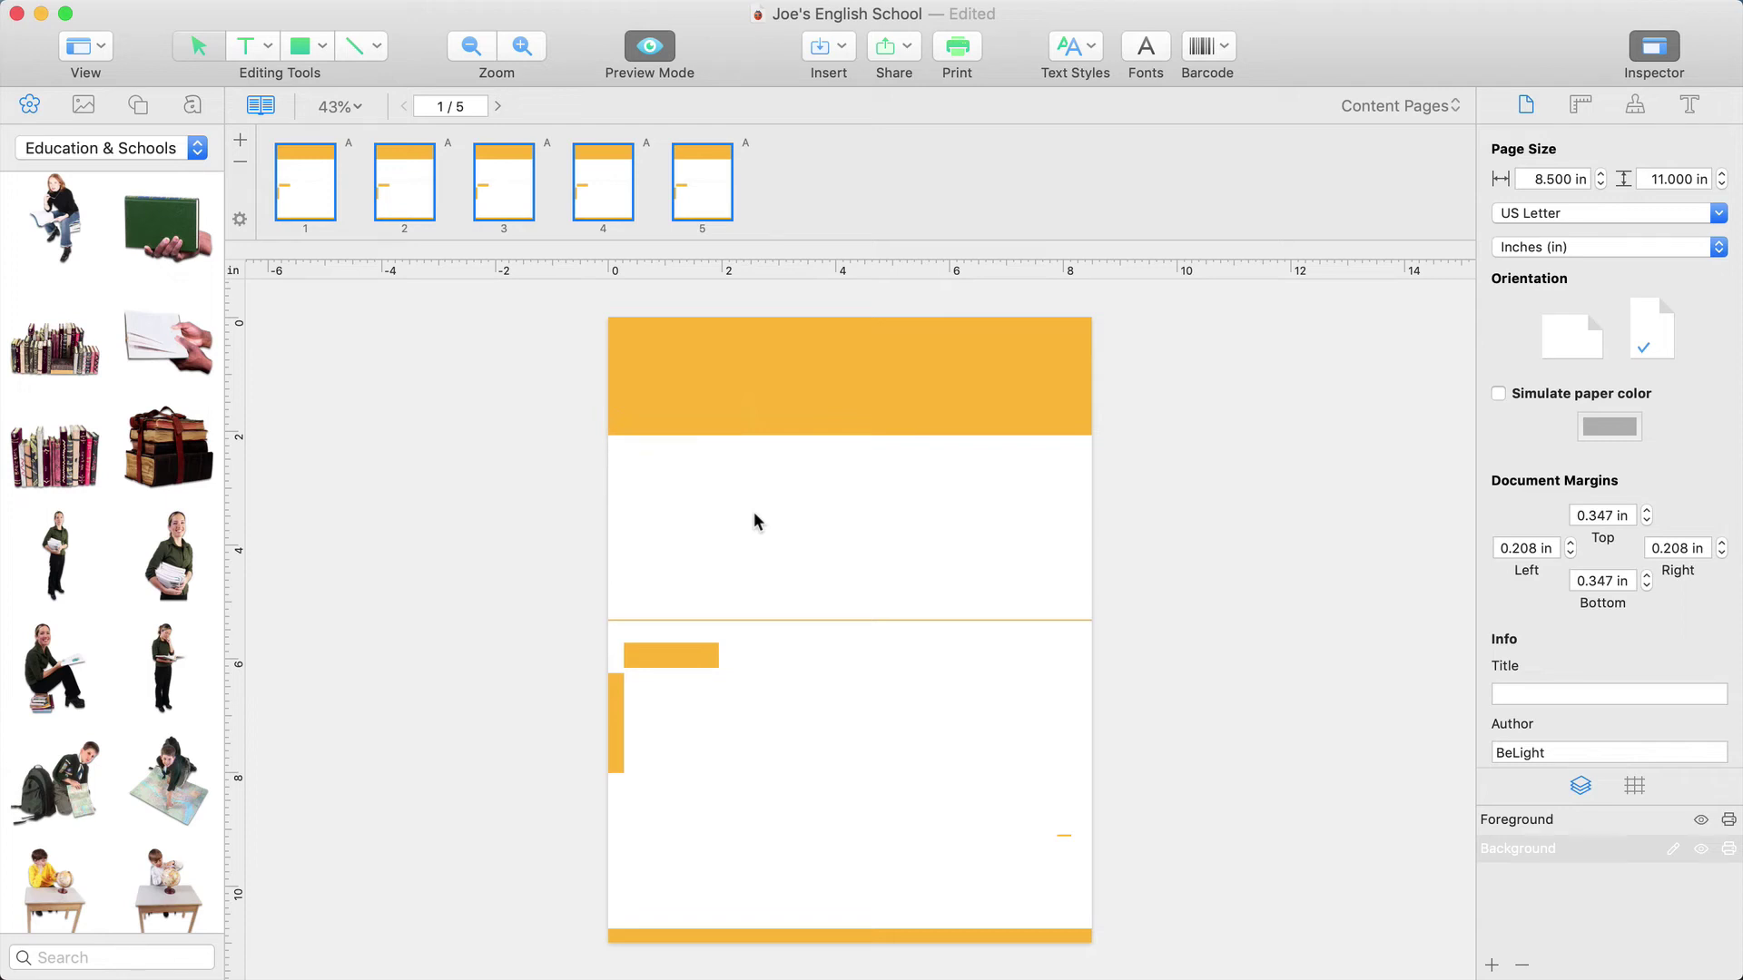
{"action": "left_click", "coordinate": [1445, 104]}
{"action": "left_click", "coordinate": [1433, 127]}
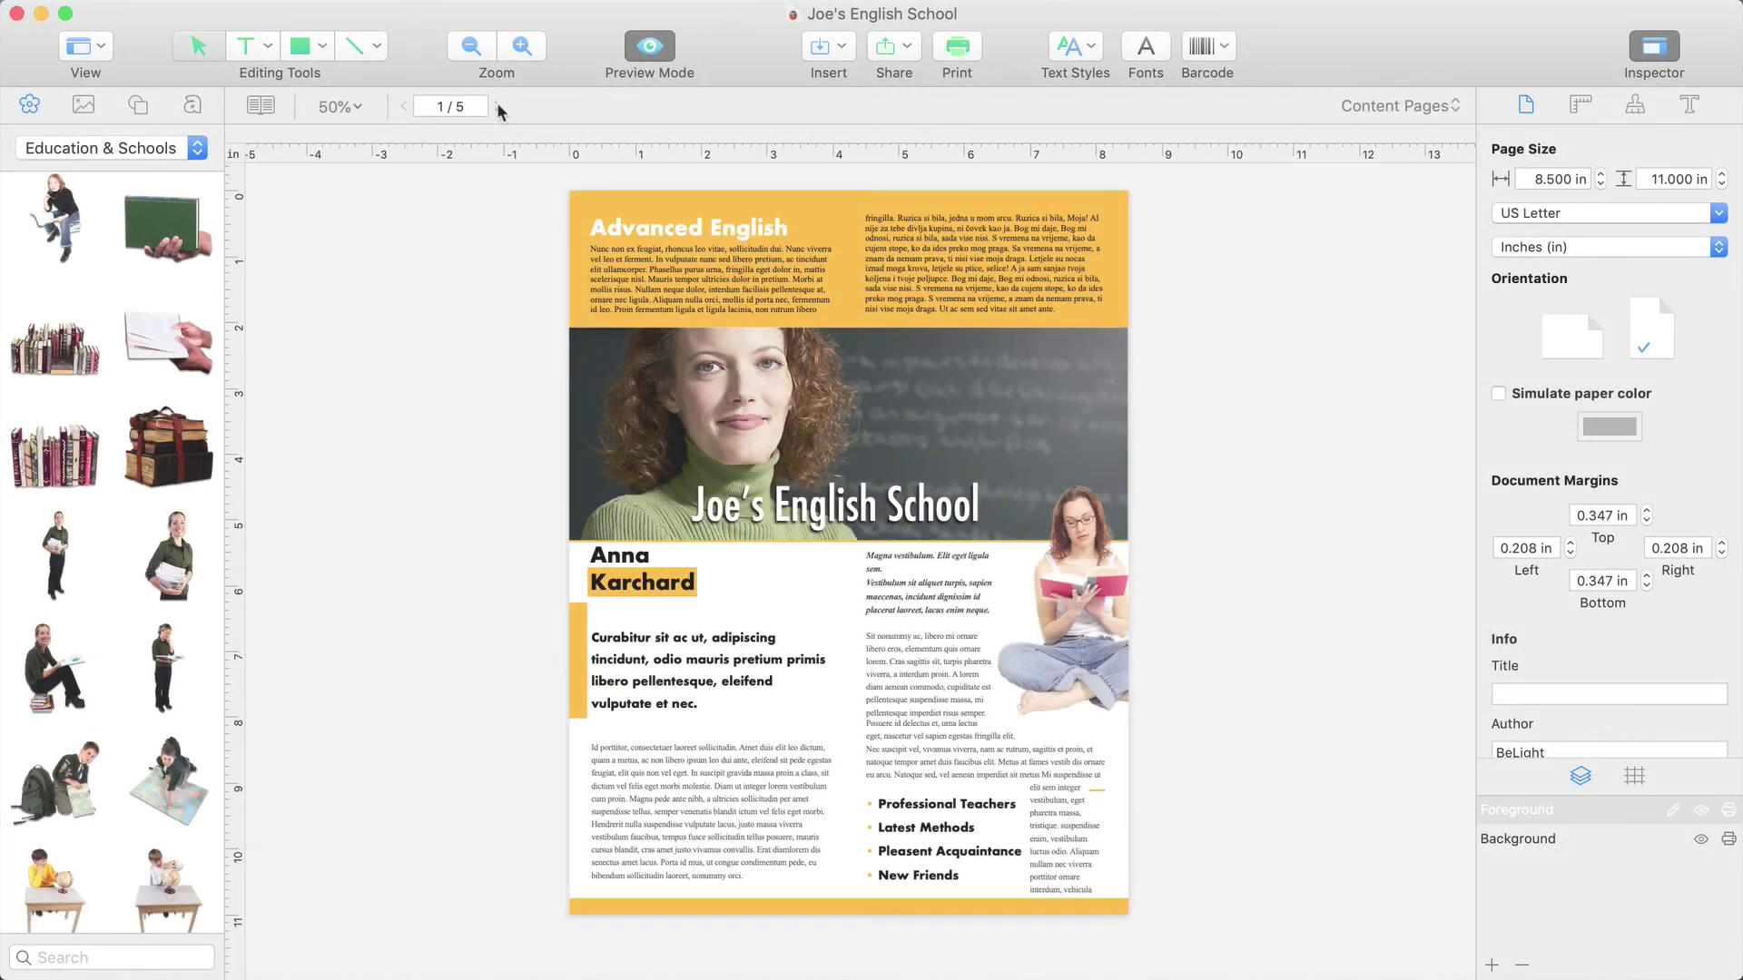
Step through flyer pages 2–5, ending on American Culture, and show the page thumbnails
{"action": "left_click", "coordinate": [497, 106]}
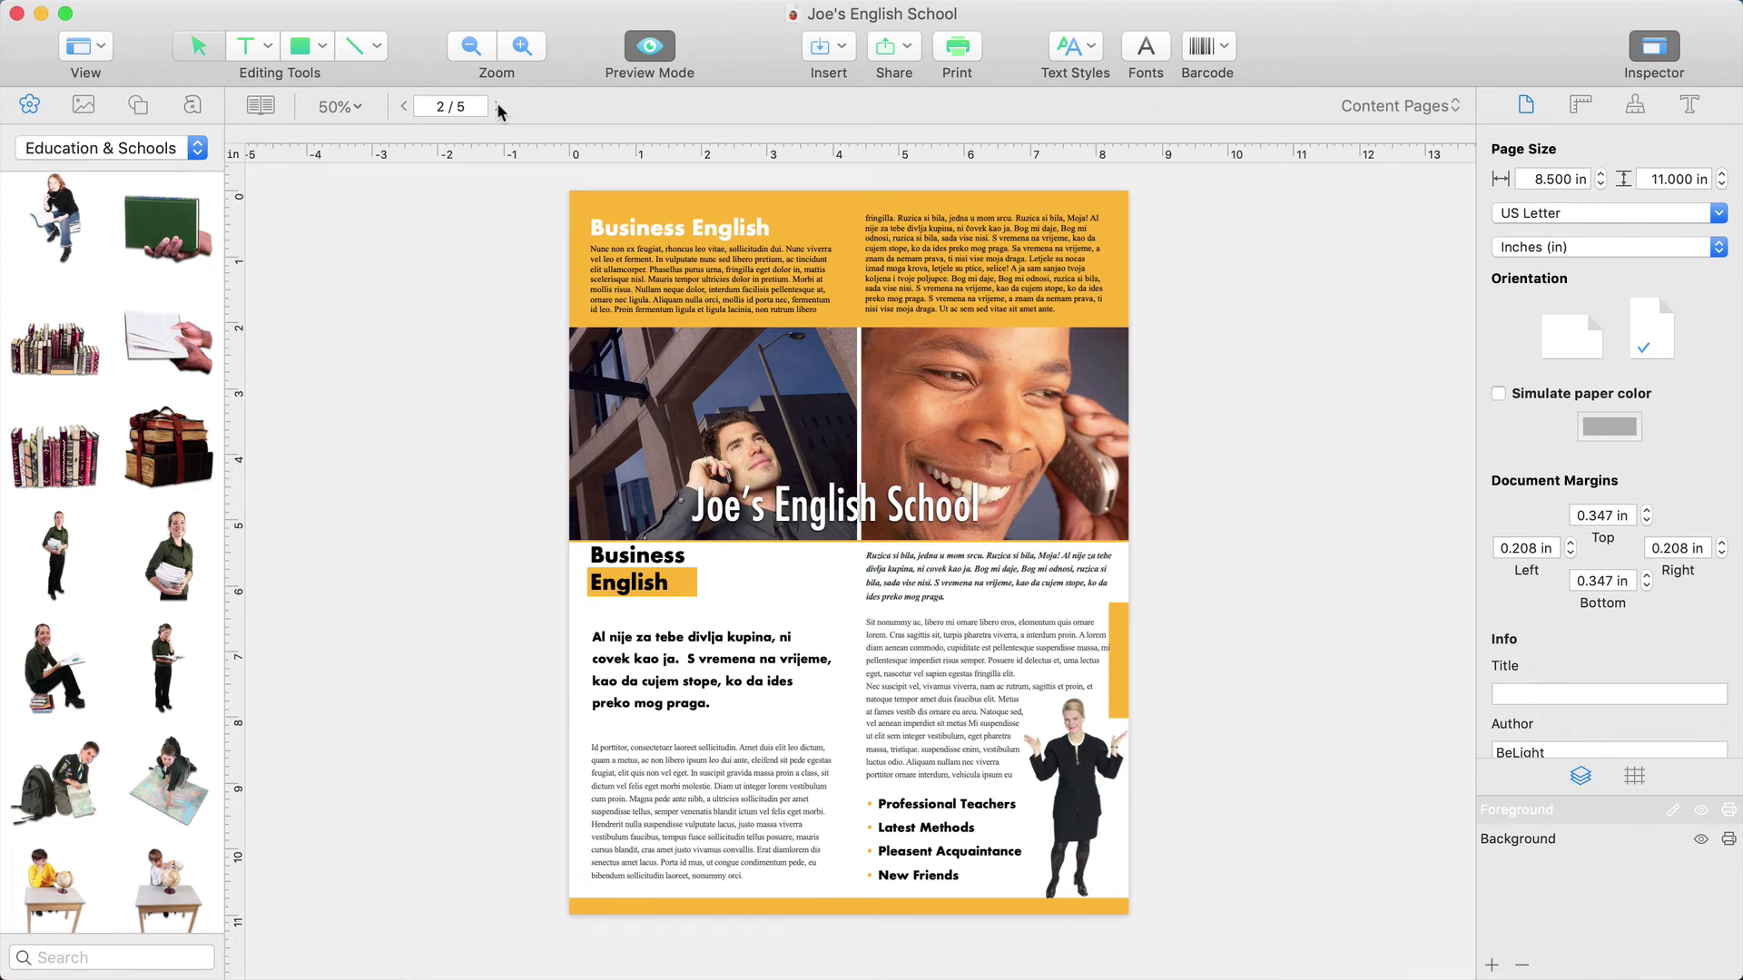
{"action": "left_click", "coordinate": [498, 105]}
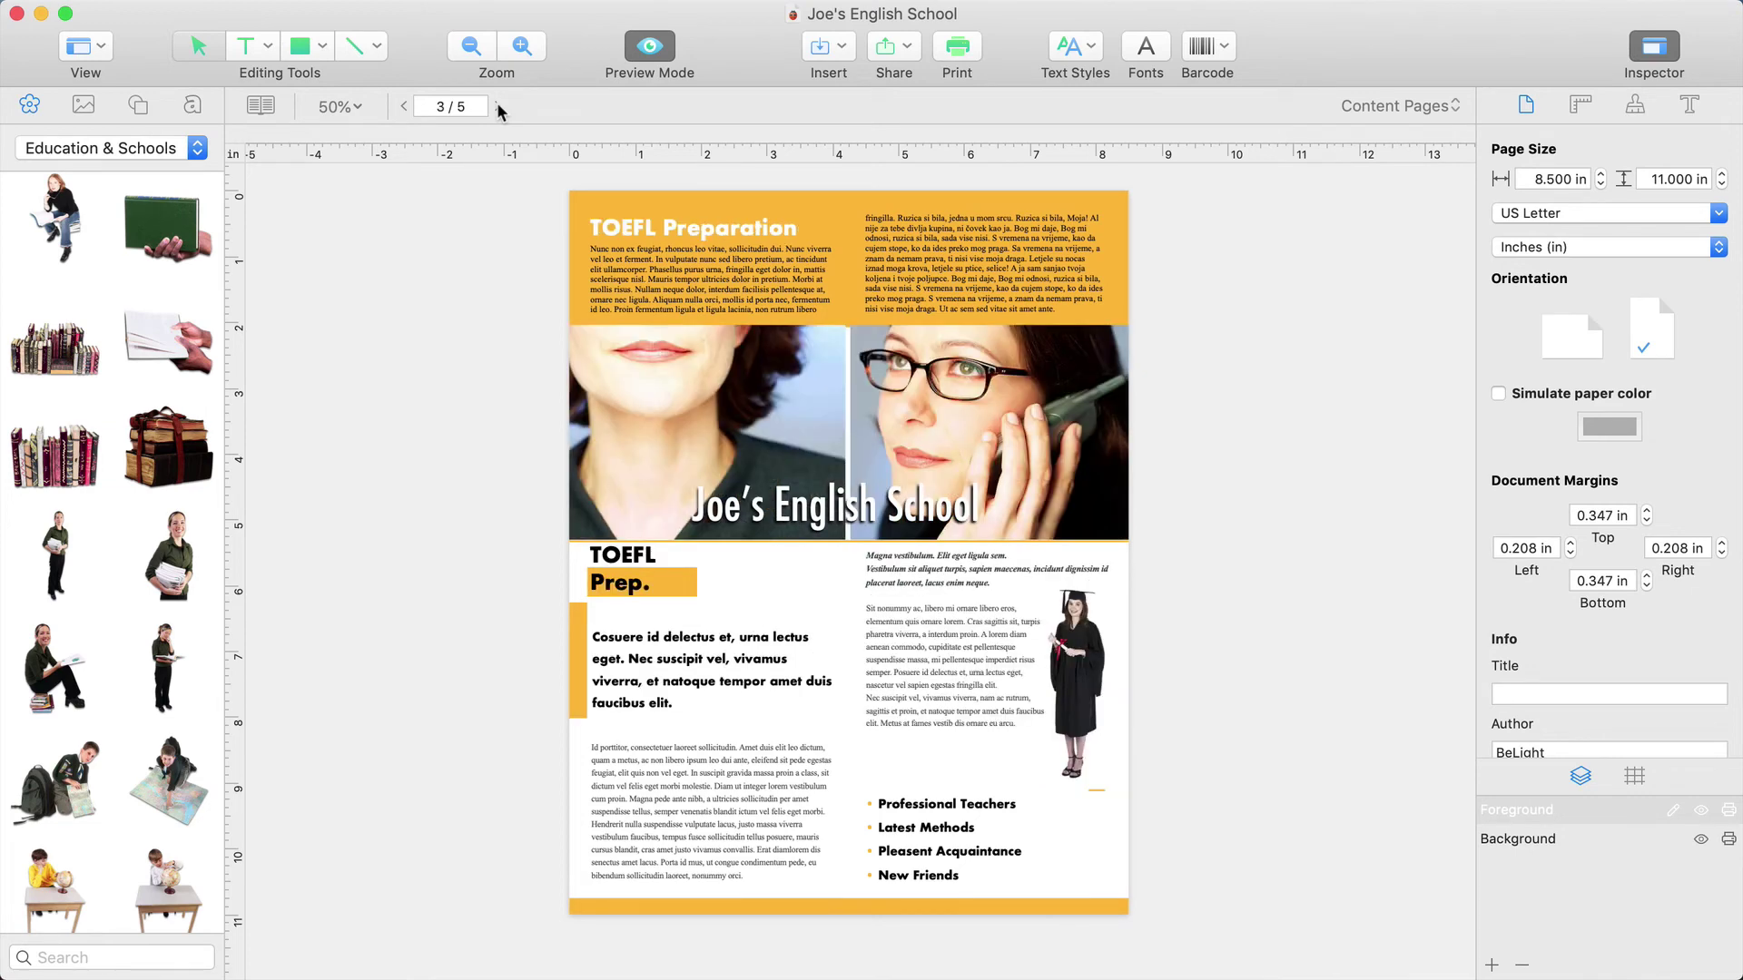
{"action": "left_click", "coordinate": [497, 105]}
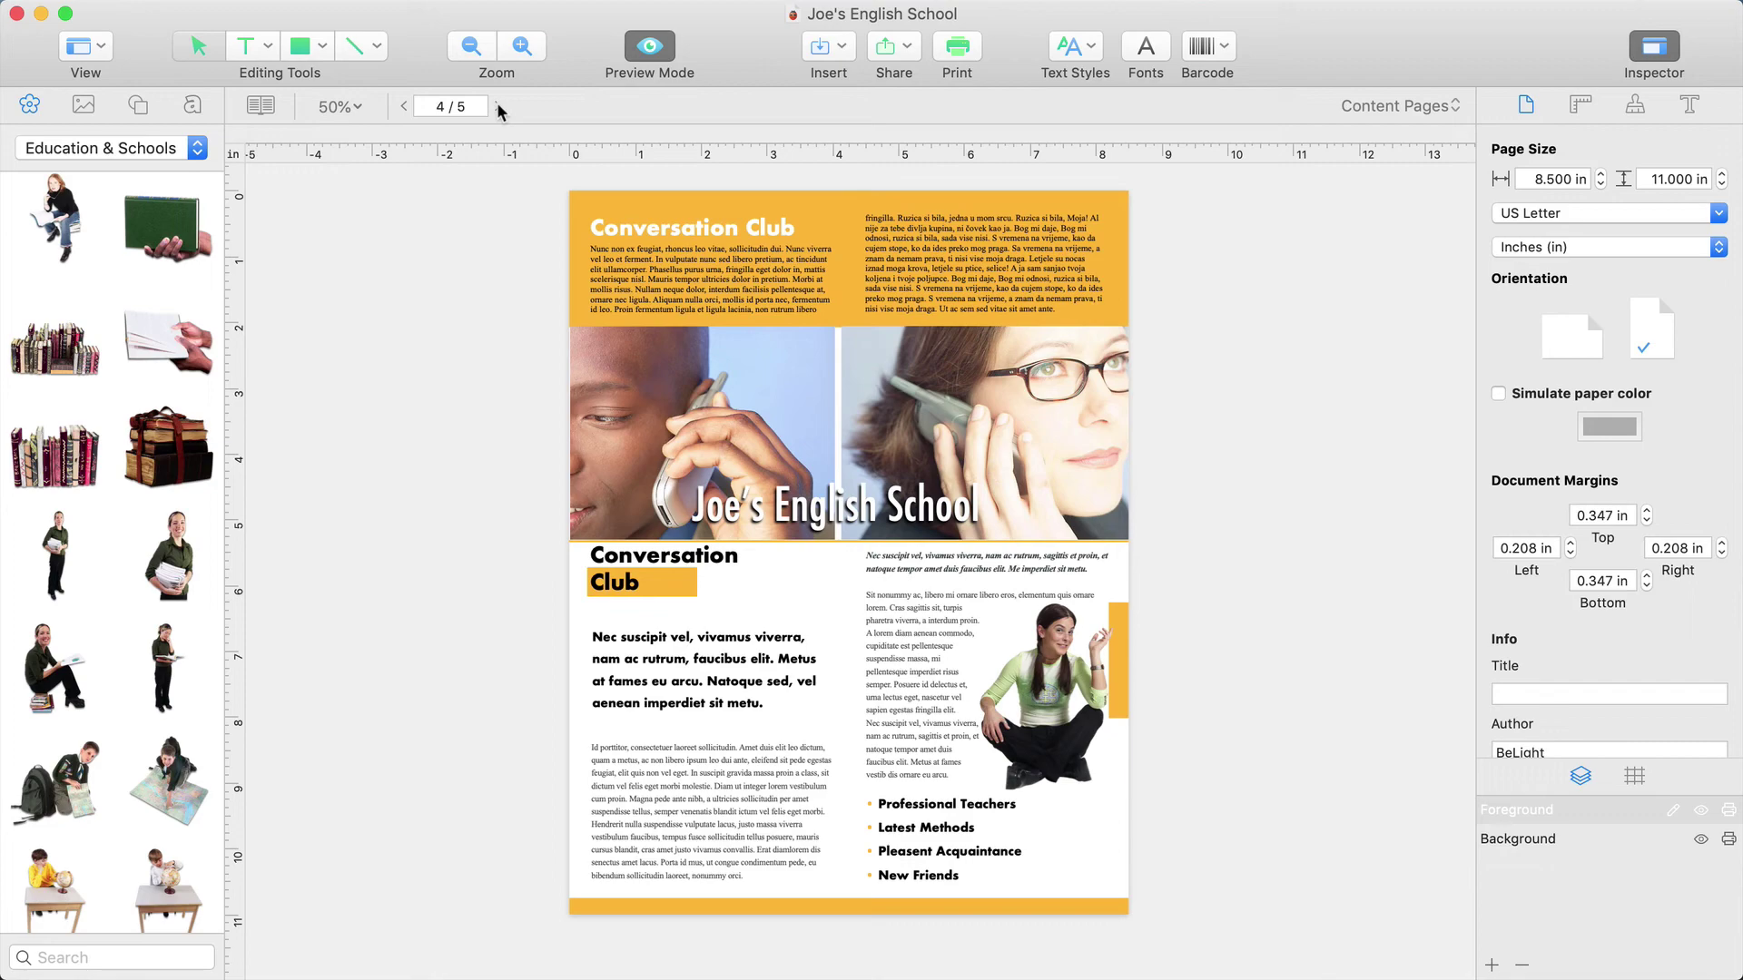
{"action": "left_click", "coordinate": [497, 105]}
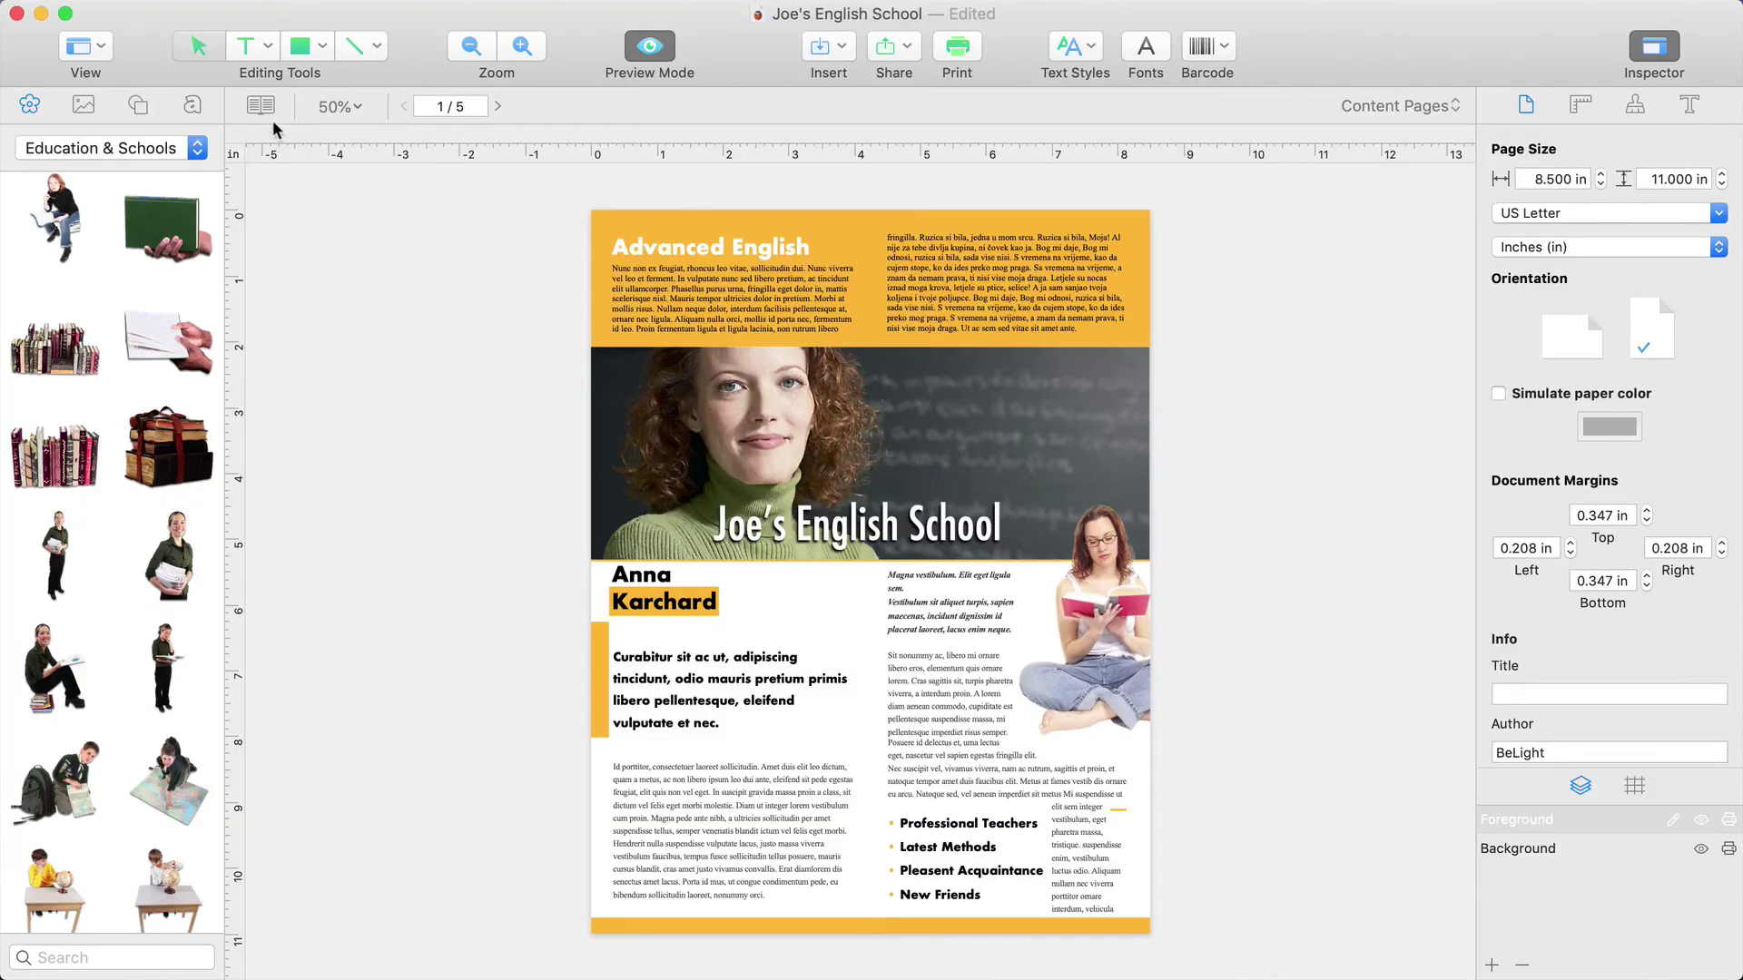
{"action": "left_click", "coordinate": [260, 107]}
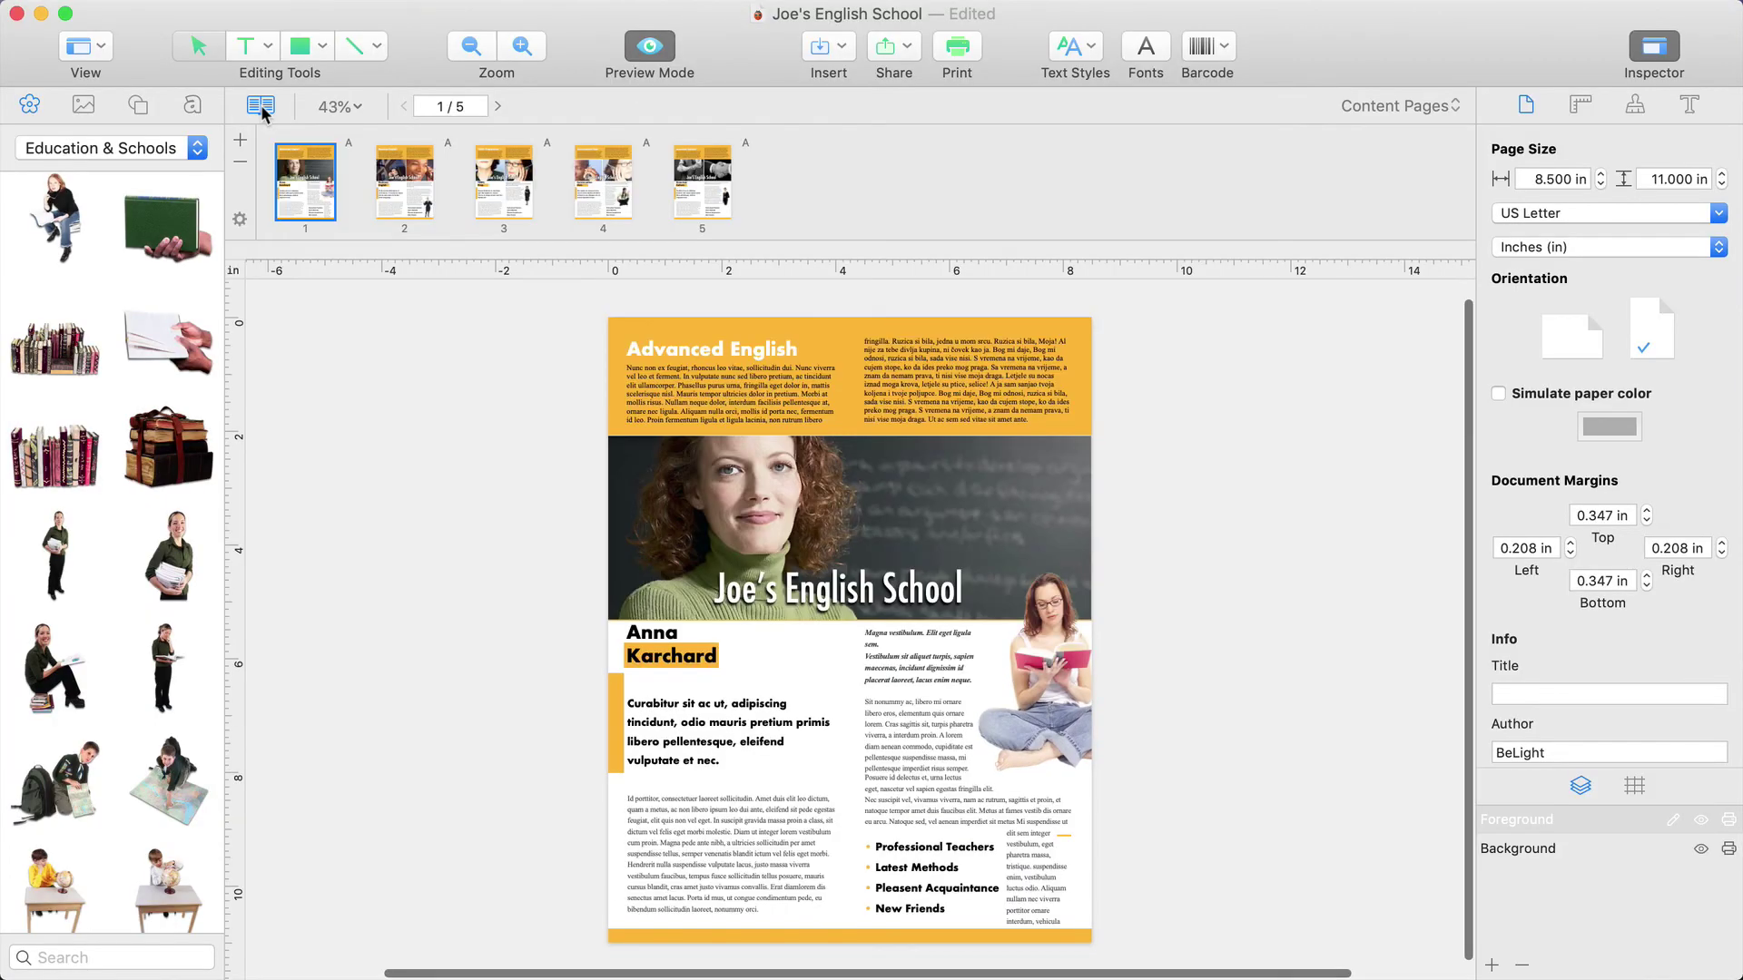
Select the even pages 2 and 4 and apply Master B to them
{"action": "right_click", "coordinate": [408, 202]}
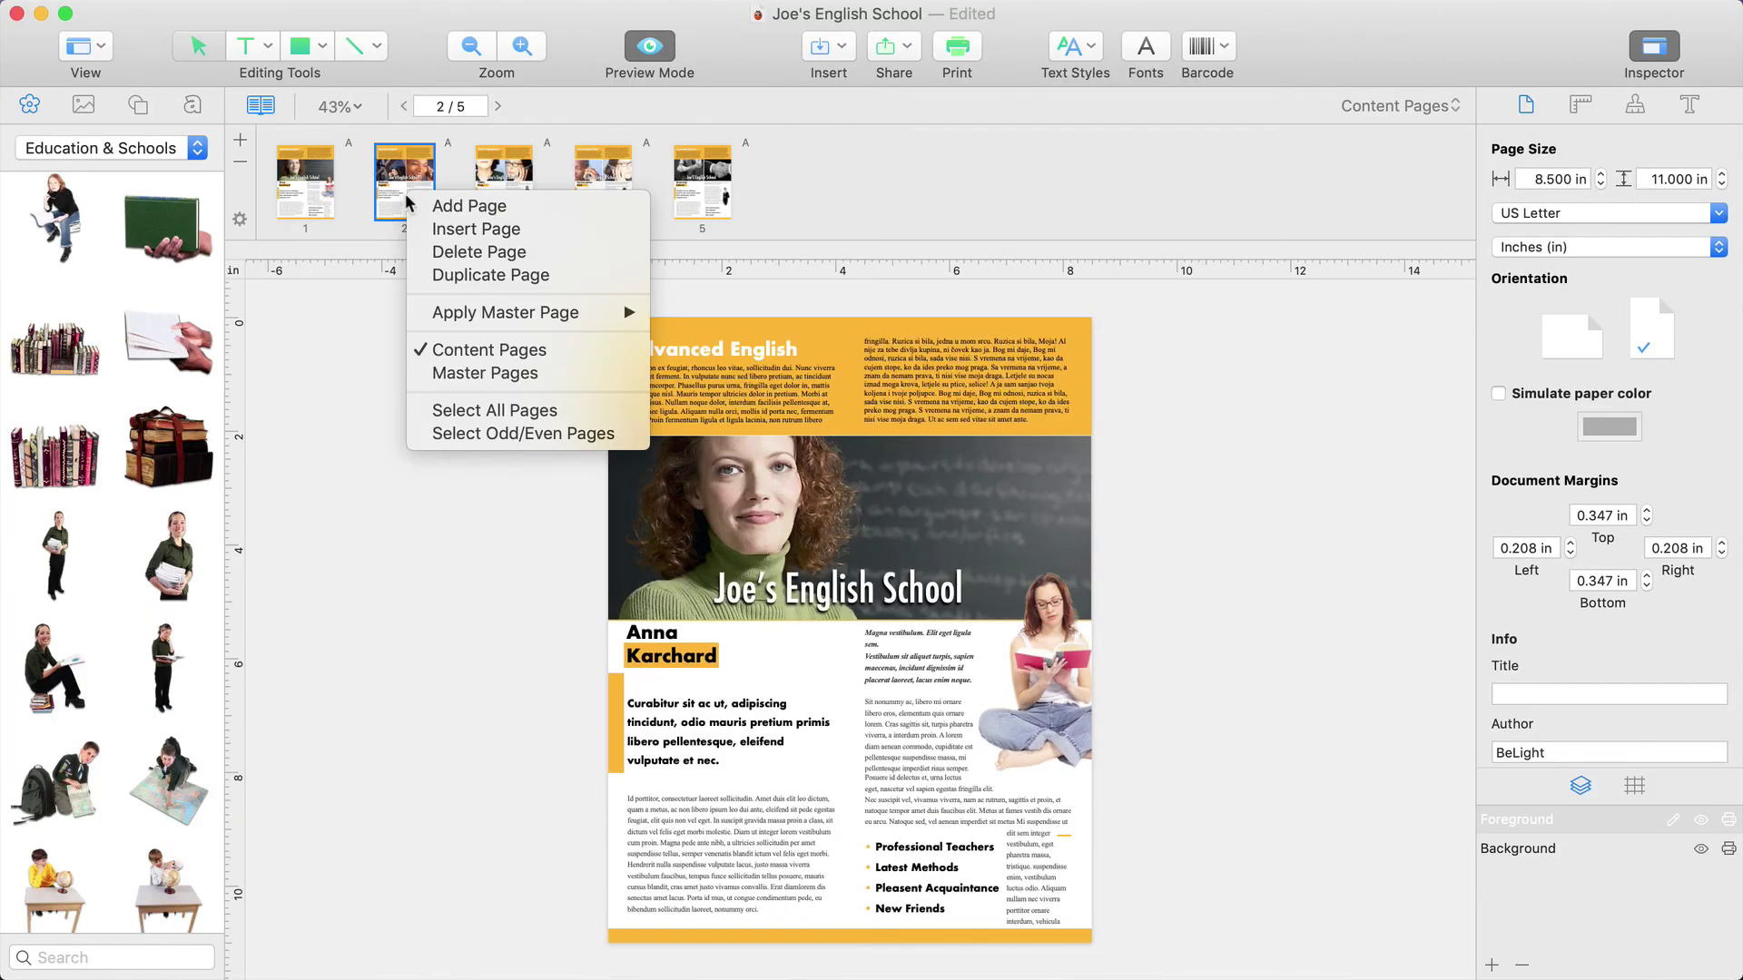
{"action": "left_click", "coordinate": [422, 434]}
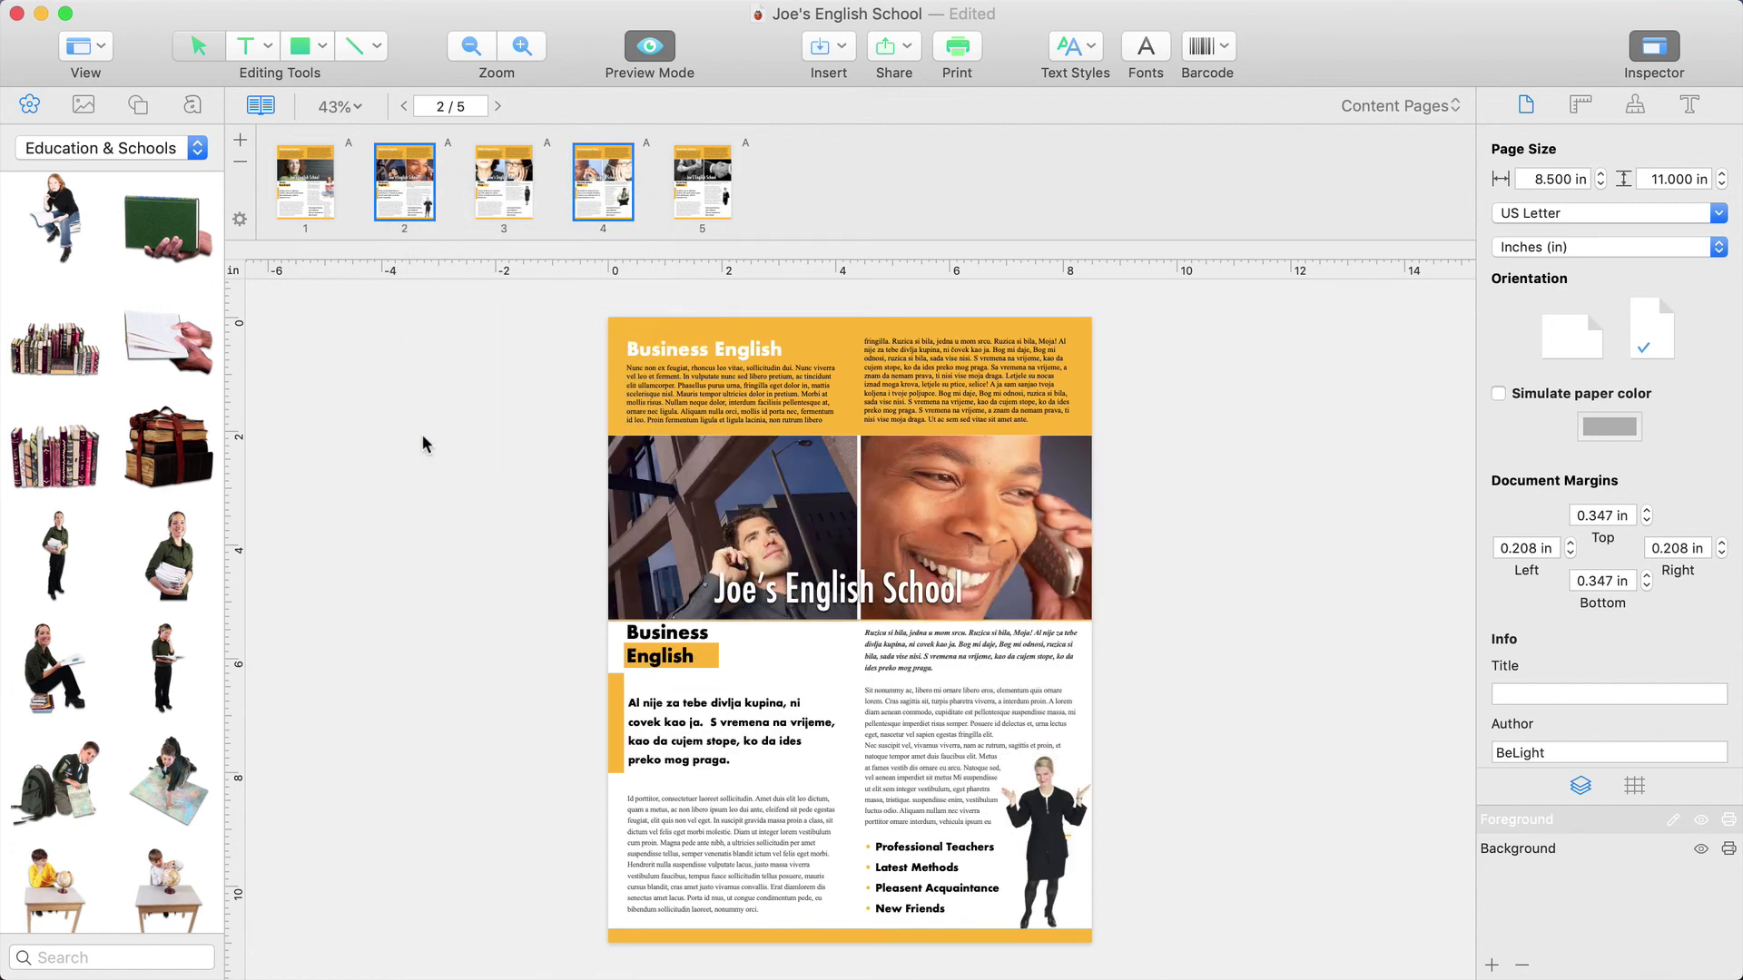
{"action": "left_click", "coordinate": [239, 221]}
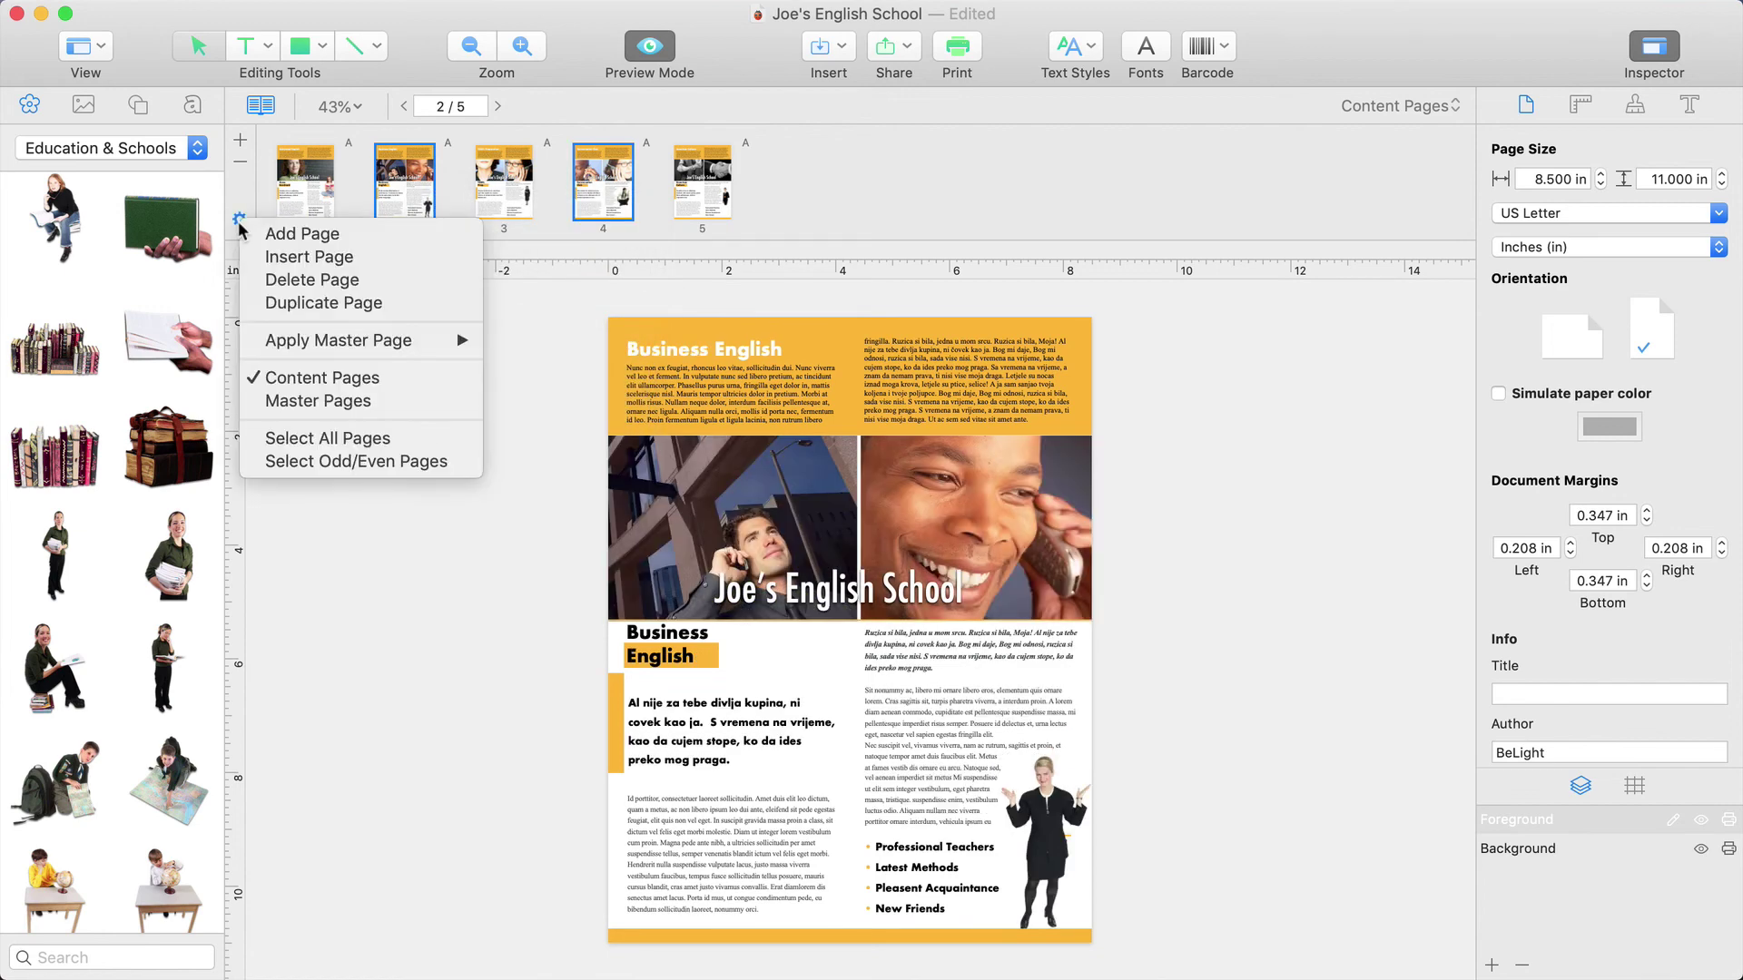
{"action": "mouse_move", "coordinate": [417, 341]}
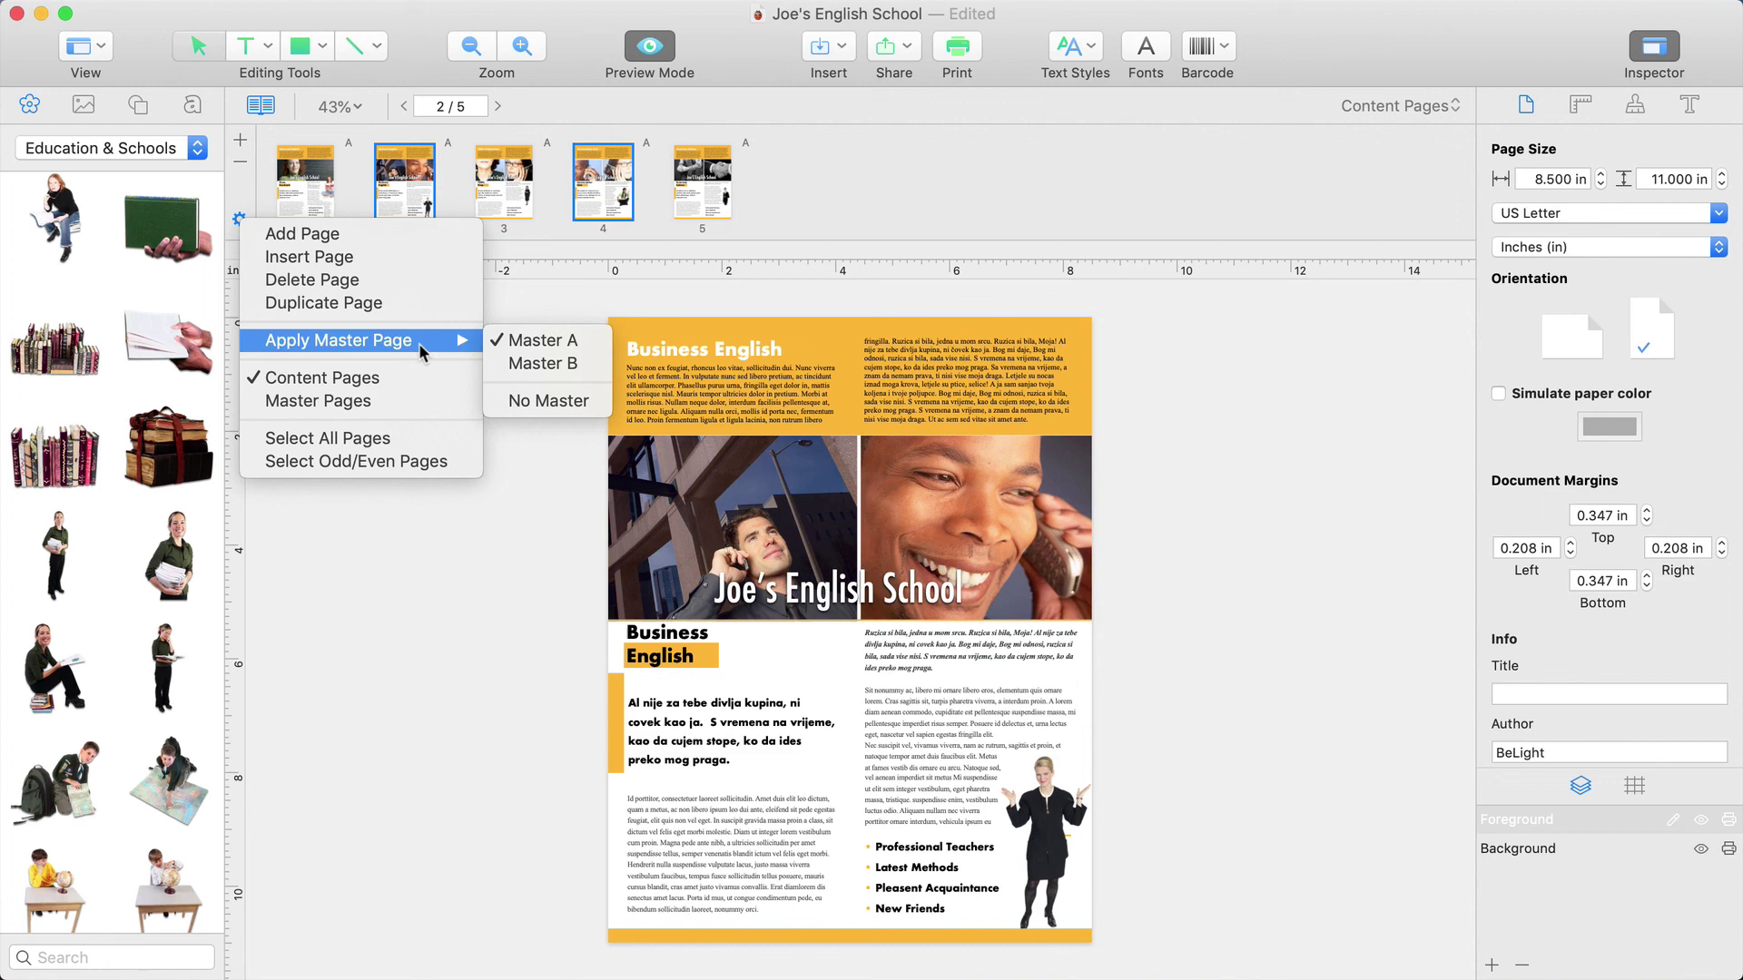
{"action": "left_click", "coordinate": [503, 363]}
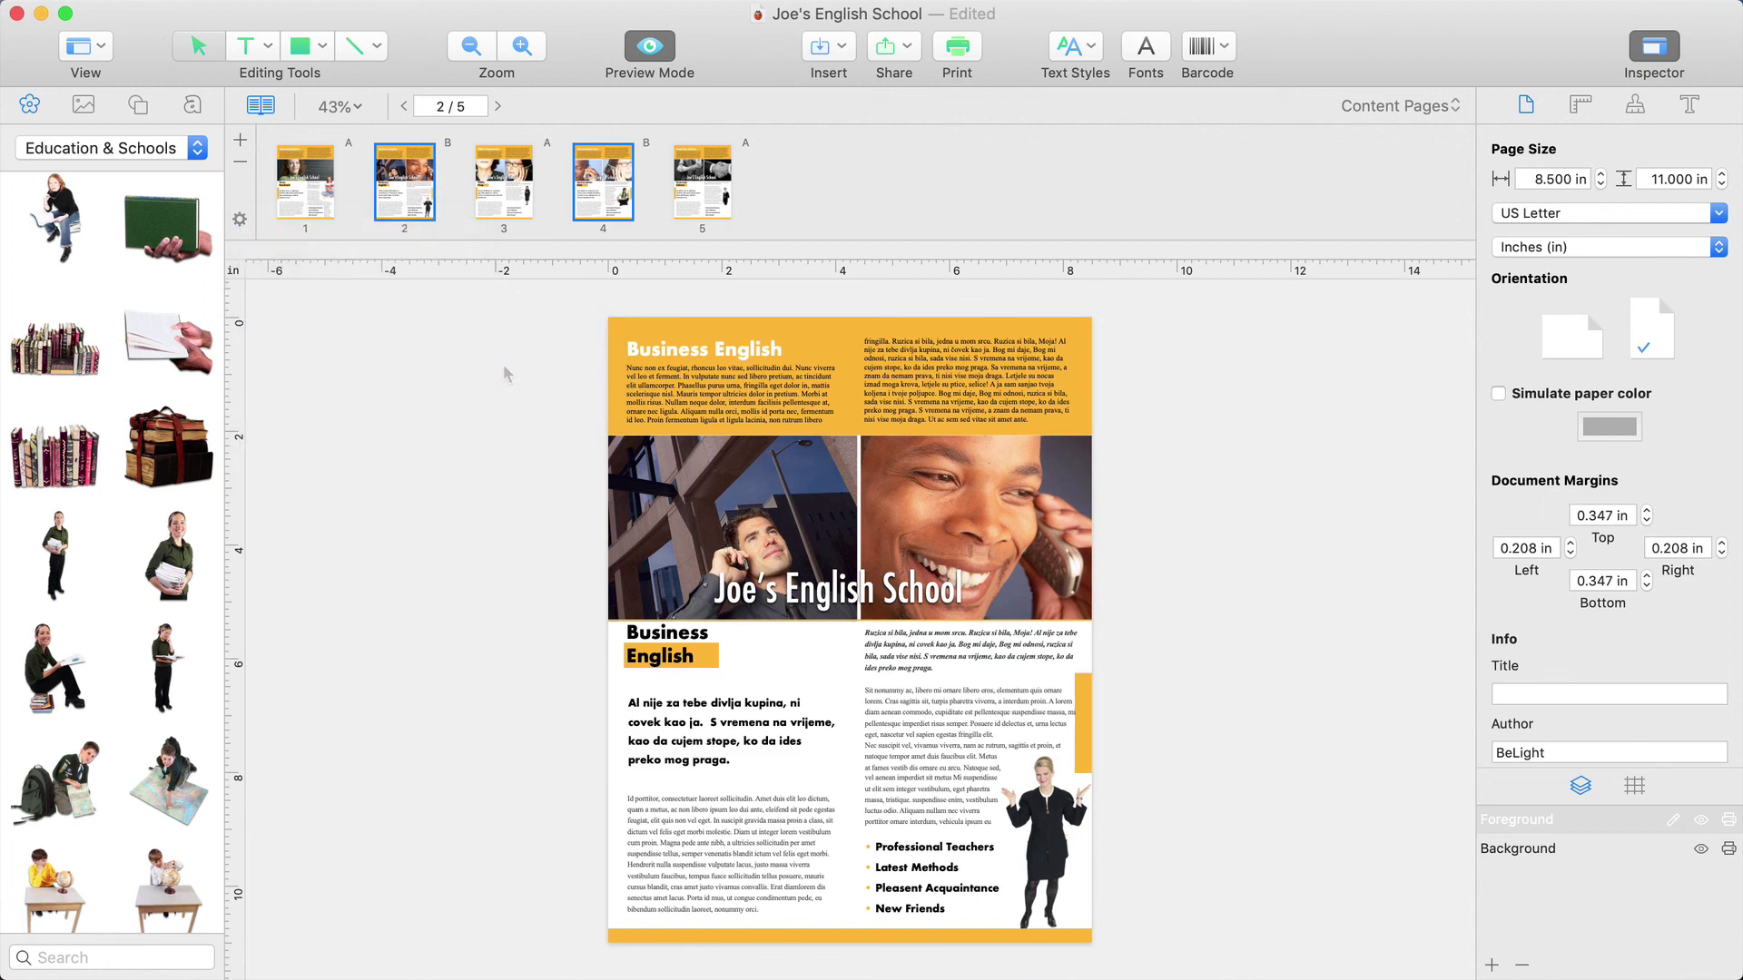